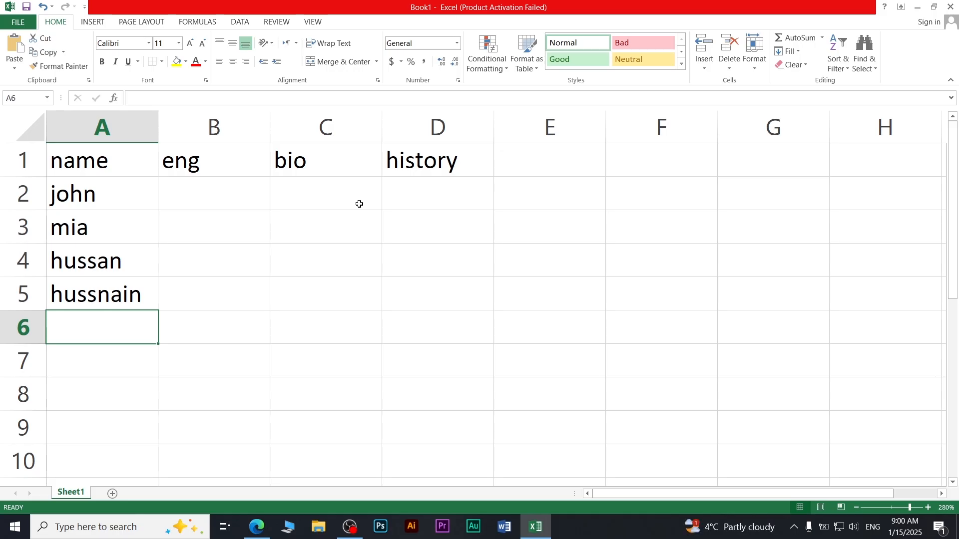
Enter the eng scores 22, 52, 32 and 45 in cells B2 through B5
type("k")
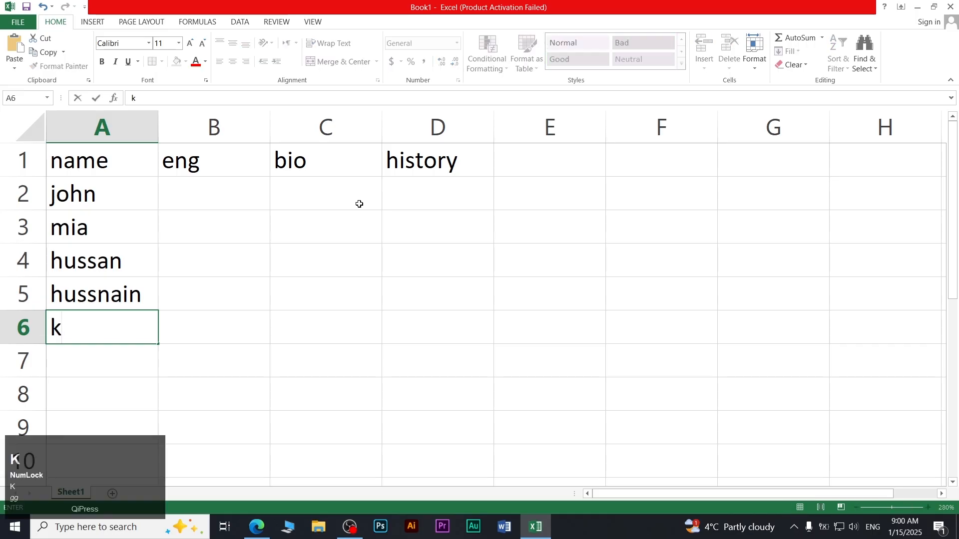
key("BackSpace")
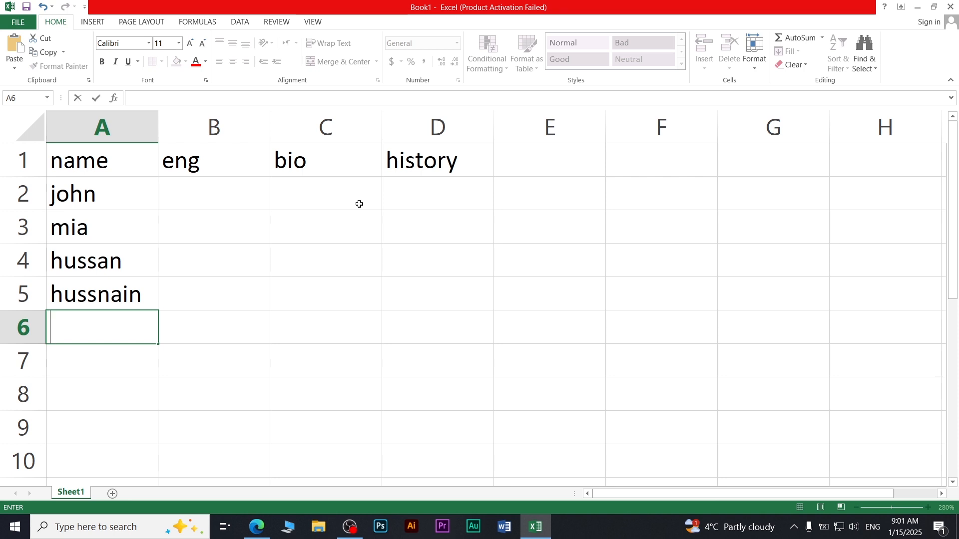
key("Right")
key("Up")
key("Up")
key("Up")
key("Up")
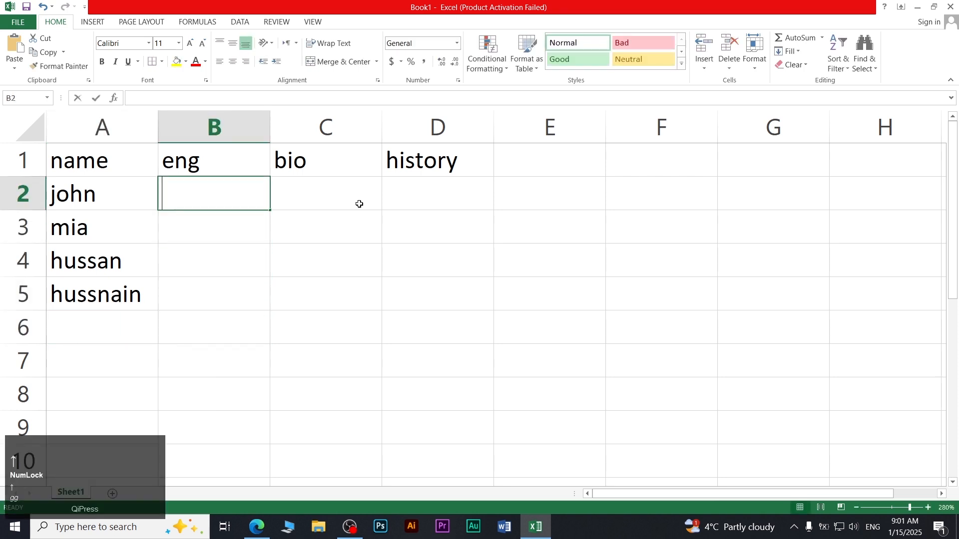
type("22")
key("Return")
type("52")
key("Return")
type("32")
key("Return")
type("45")
key("Right")
Fill the bio column from C2 to C5 with the scores 44, 85, 95 and 45
key("Up")
key("Up")
key("Up")
type("4")
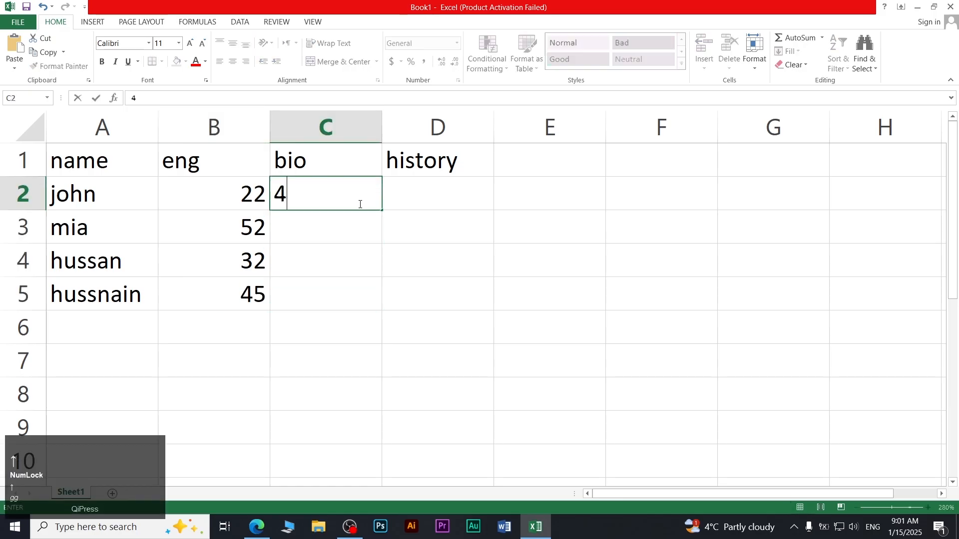
type("4")
key("Return")
type("85")
key("Return")
type("95")
key("Return")
type("45")
key("Right")
Fill the history column from D2 to D5 with the scores 44, 75, 65 and 33
key("Up")
key("Up")
key("Up")
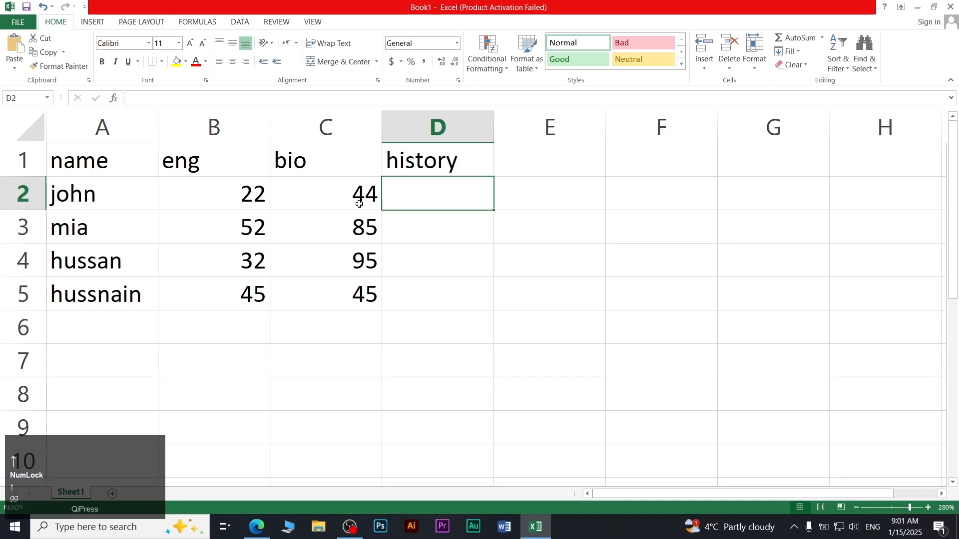
type("44")
key("Return")
type("75")
key("Return")
type("65")
key("Return")
type("33")
key("Return")
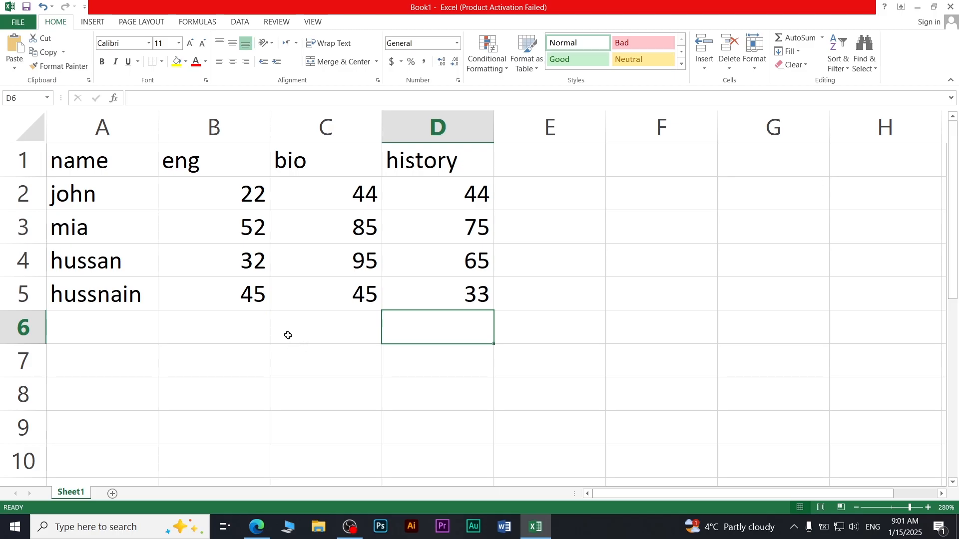
Find the student name held in cell A4 with the Find command, and close the search
scroll(290, 325, "down", 9, "ctrl")
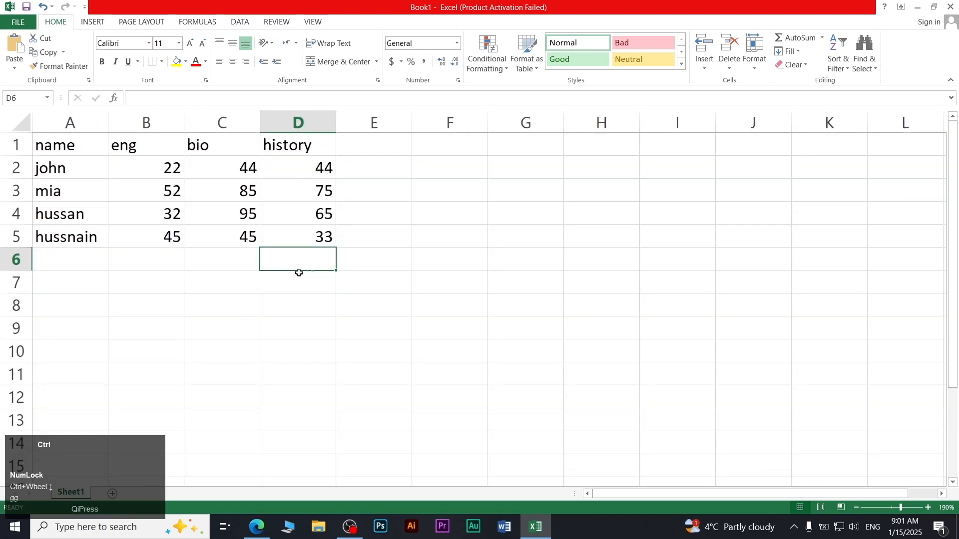
scroll(209, 292, "up", 9, "ctrl")
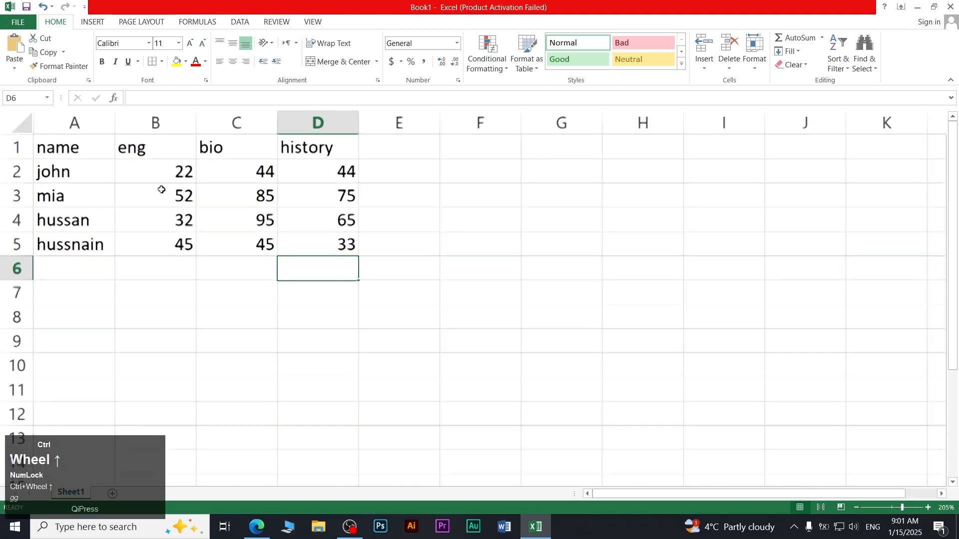
left_click(857, 77)
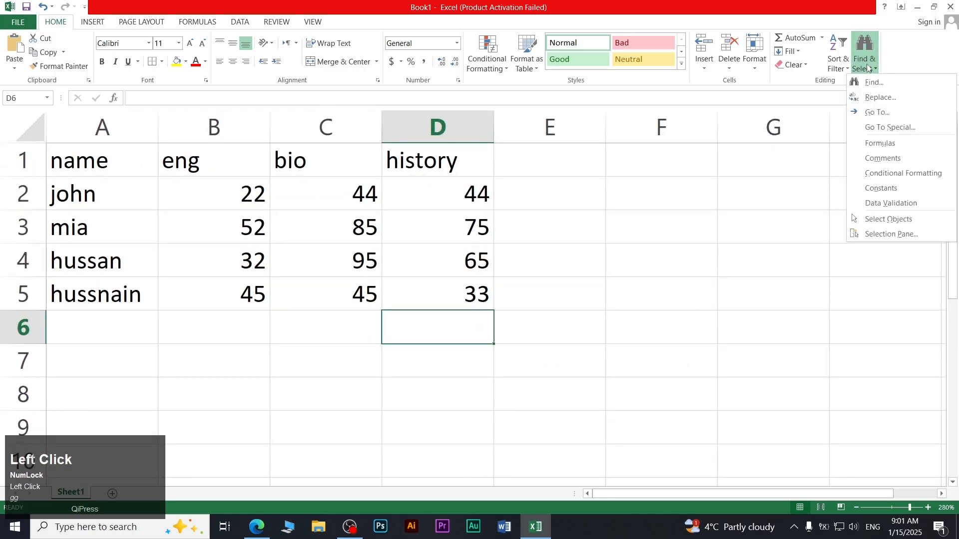
left_click(864, 85)
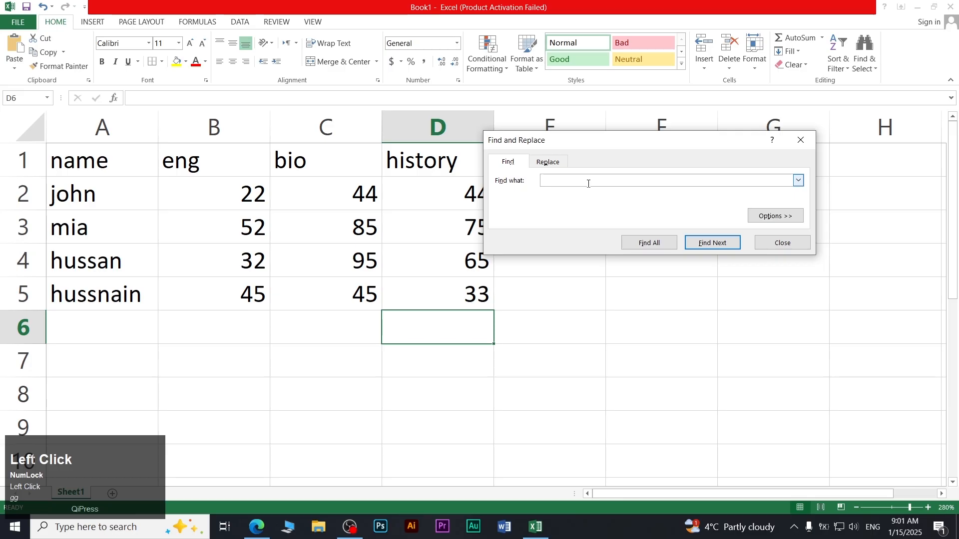
type("h")
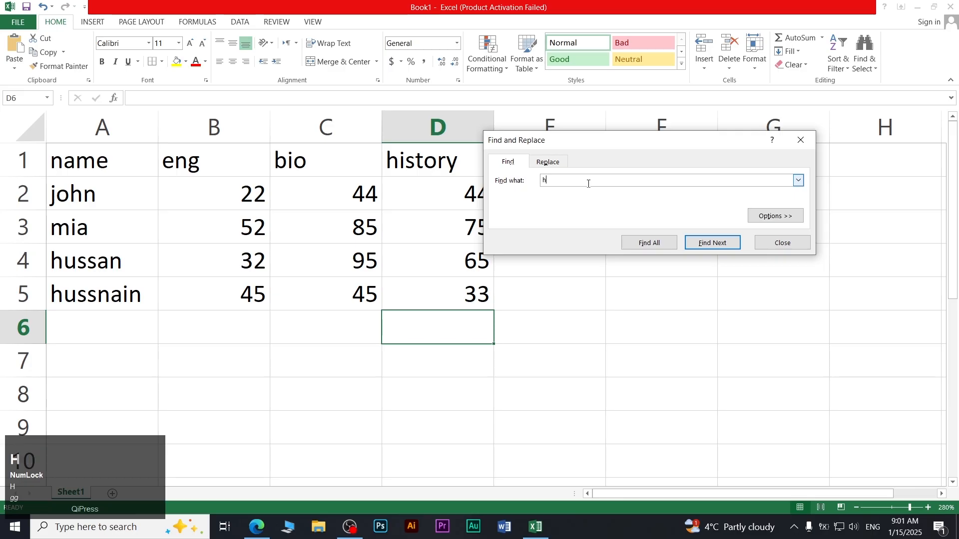
type("ussan")
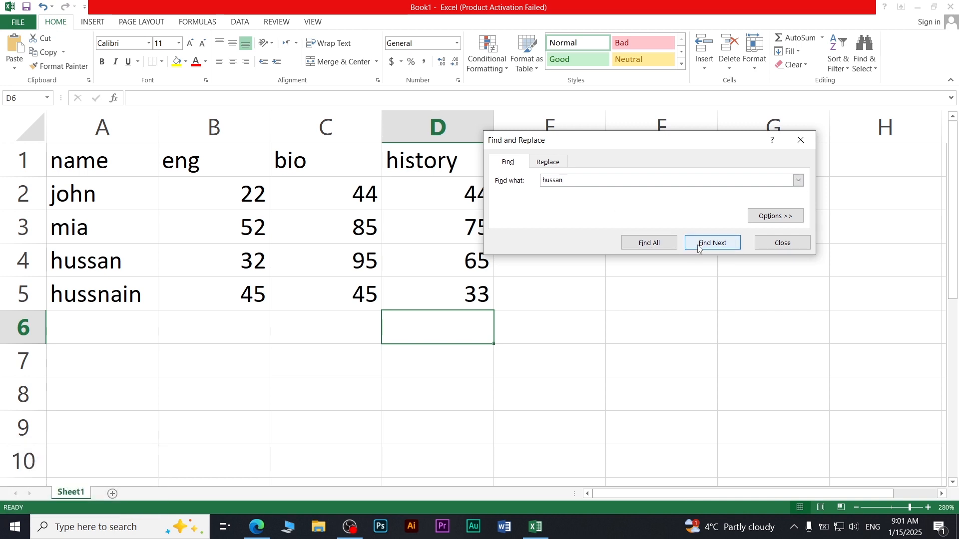
left_click(153, 250)
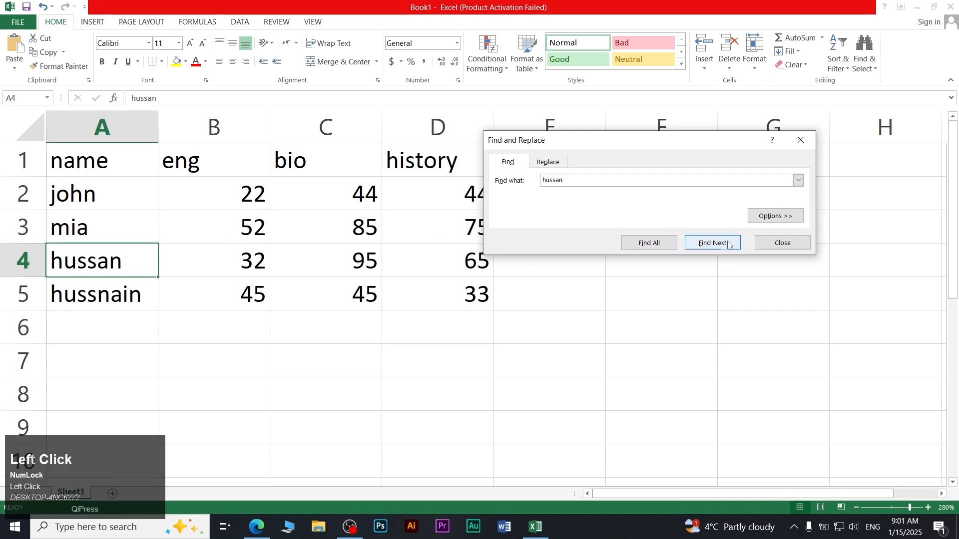
left_click(782, 243)
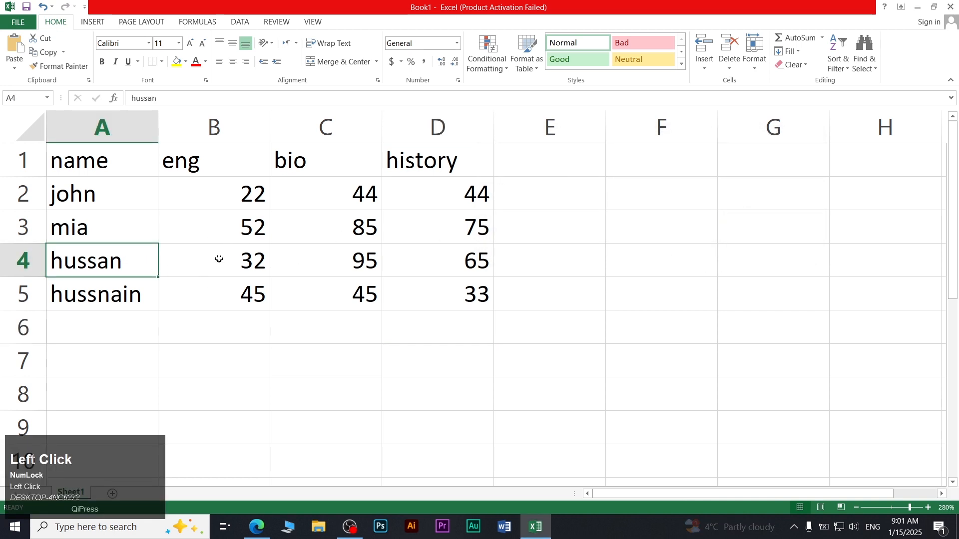
Replace all occurrences of the student name in A4 with a different student name, and close Find and Replace
left_click(856, 70)
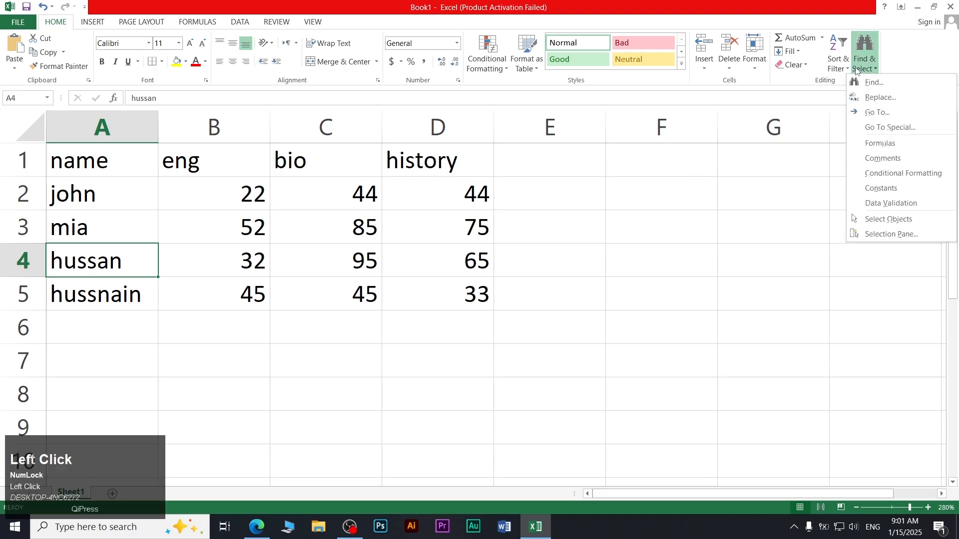
left_click(881, 98)
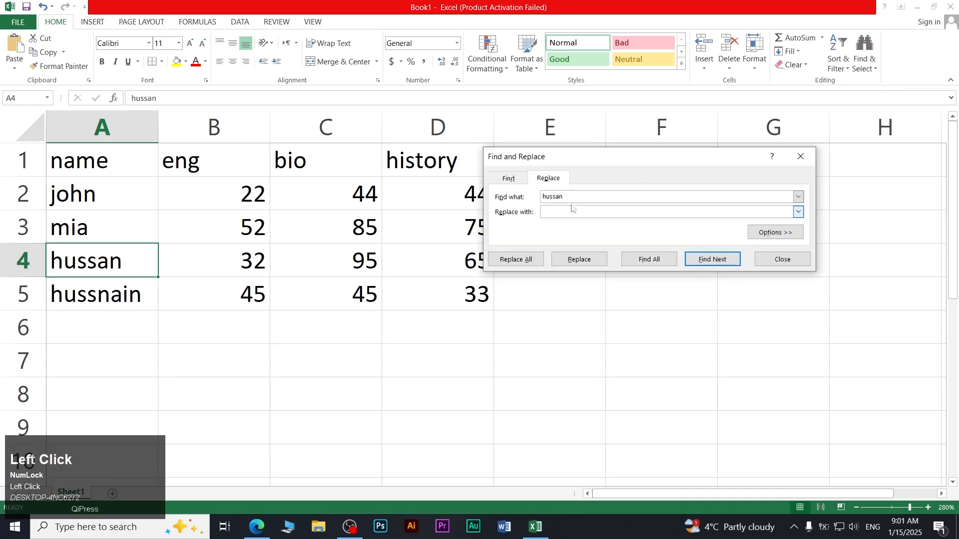
left_click_drag(589, 161, 625, 144)
left_click(605, 180)
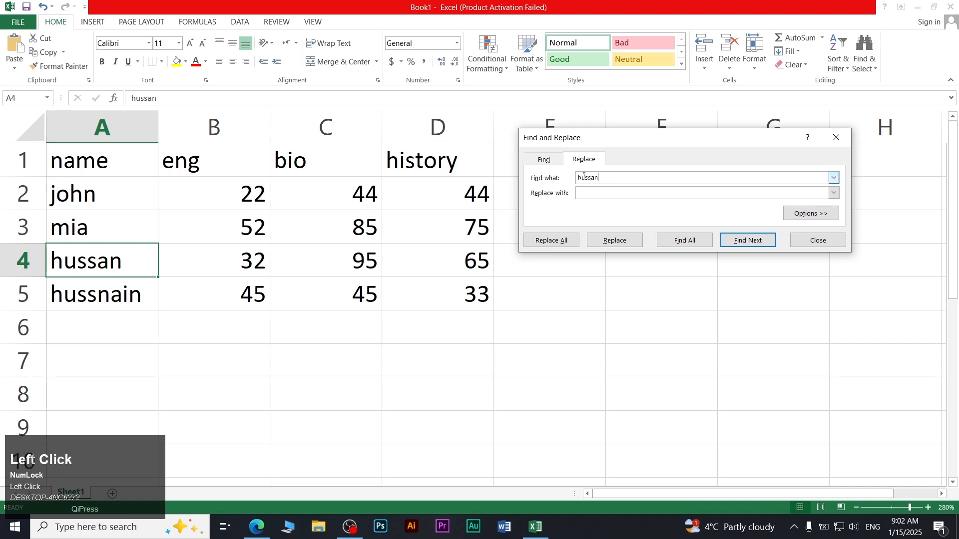
left_click(606, 193)
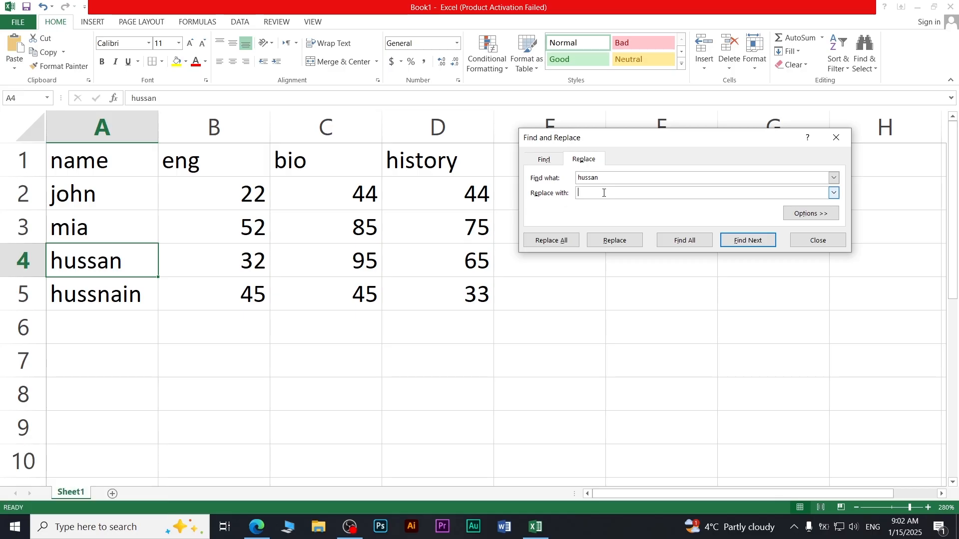
type("kaif")
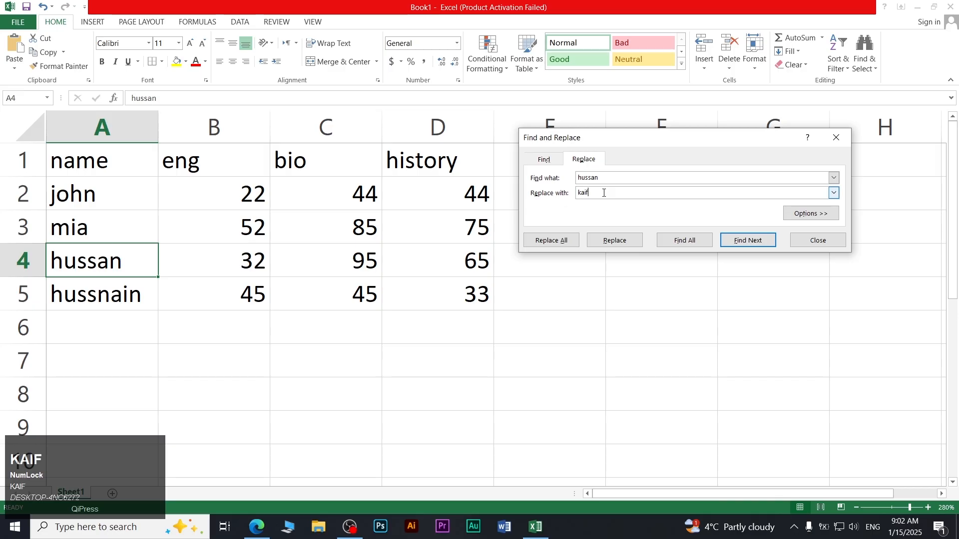
left_click(616, 240)
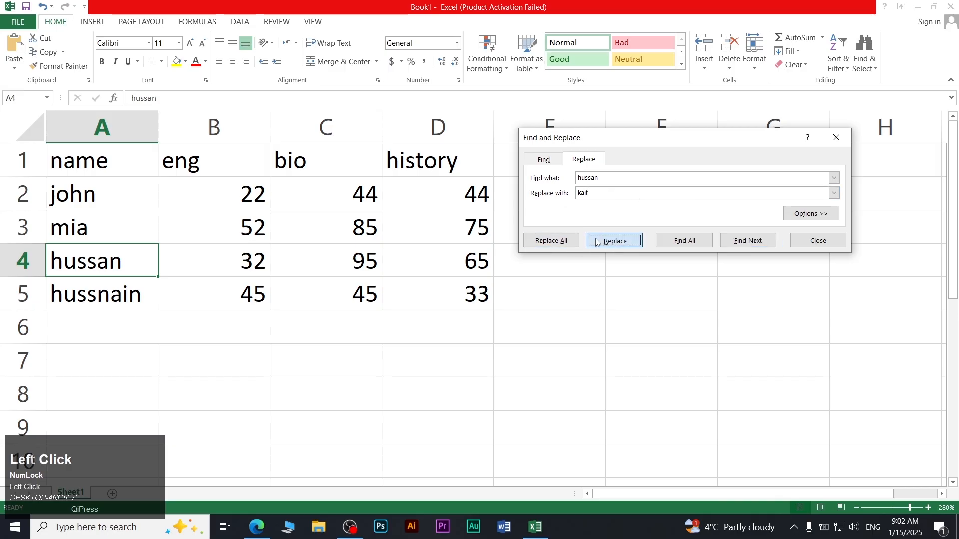
left_click(553, 244)
left_click(489, 295)
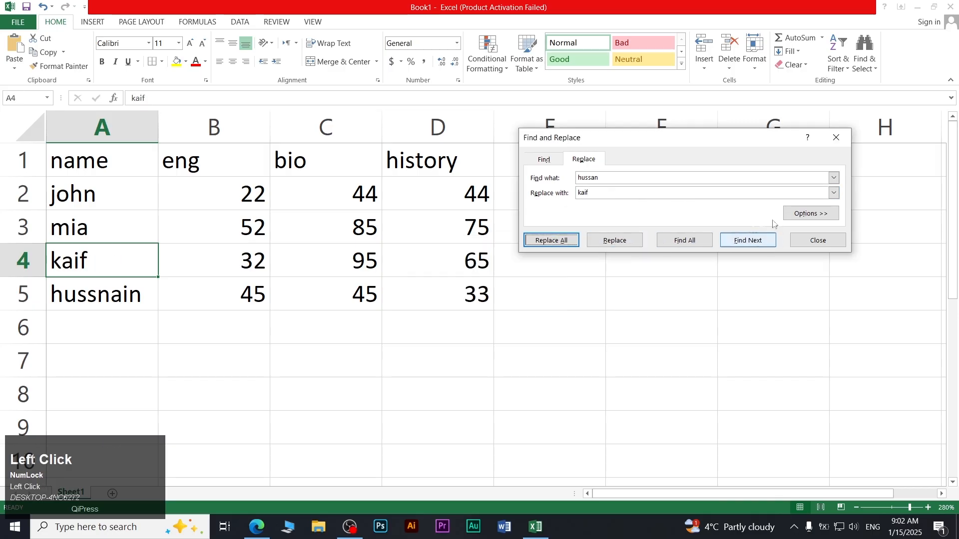
left_click(791, 242)
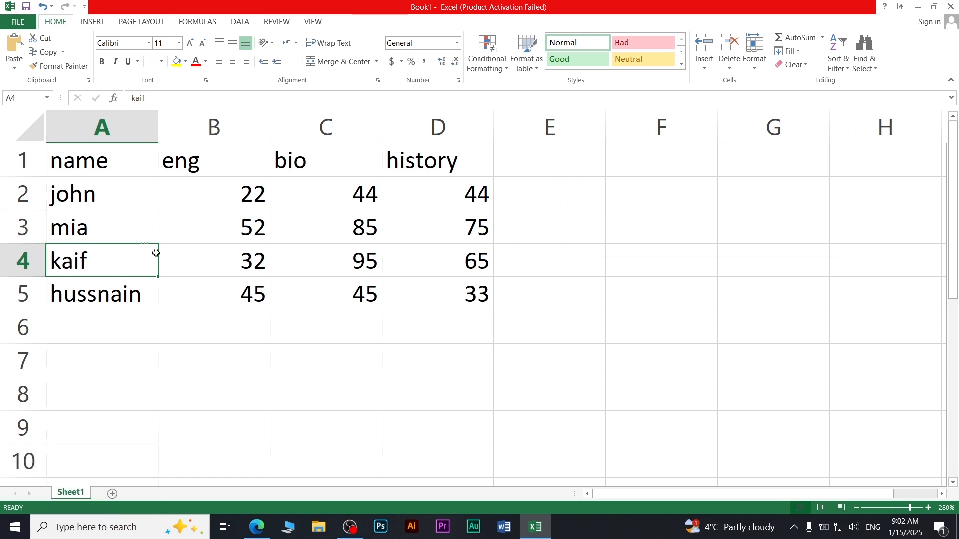
Select all cells containing constants on the sheet with Go To Special
left_click(864, 52)
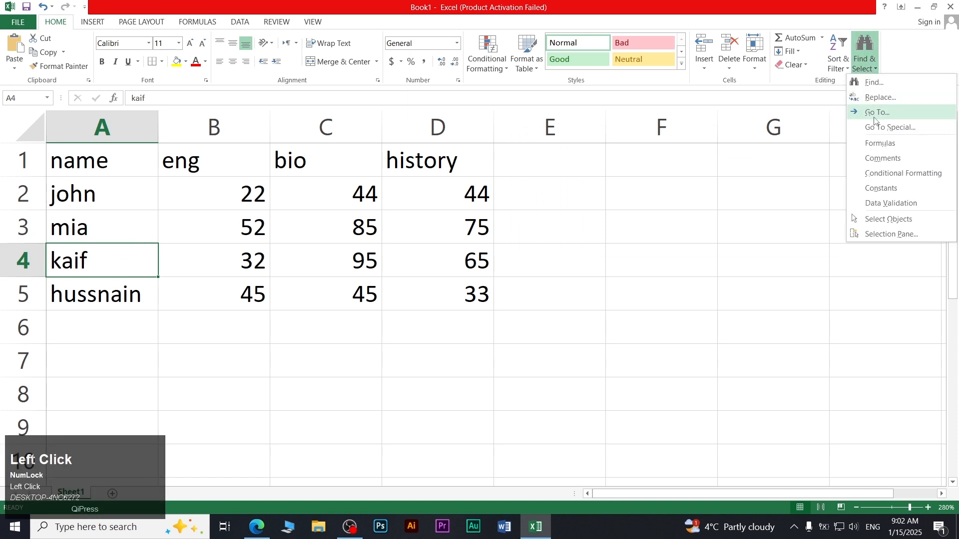
left_click(708, 269)
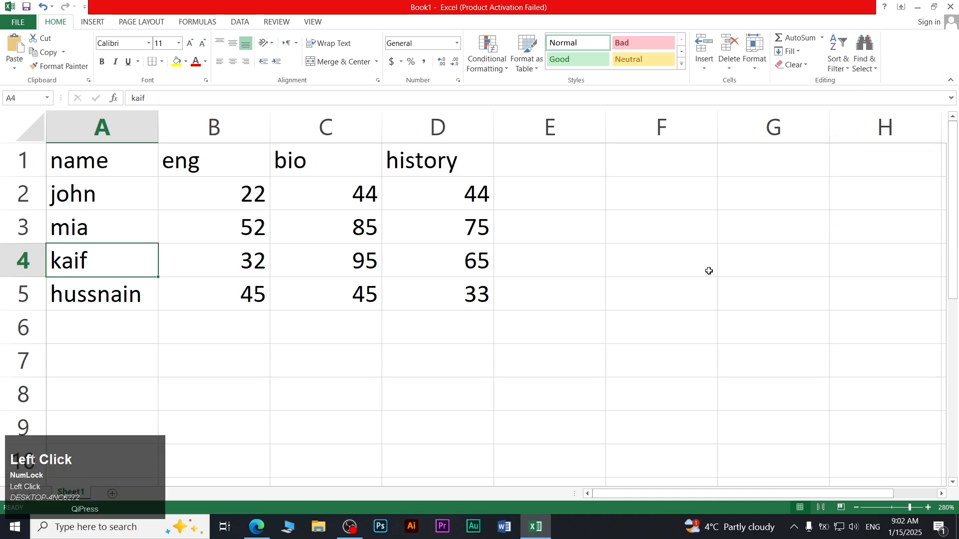
left_click(674, 270)
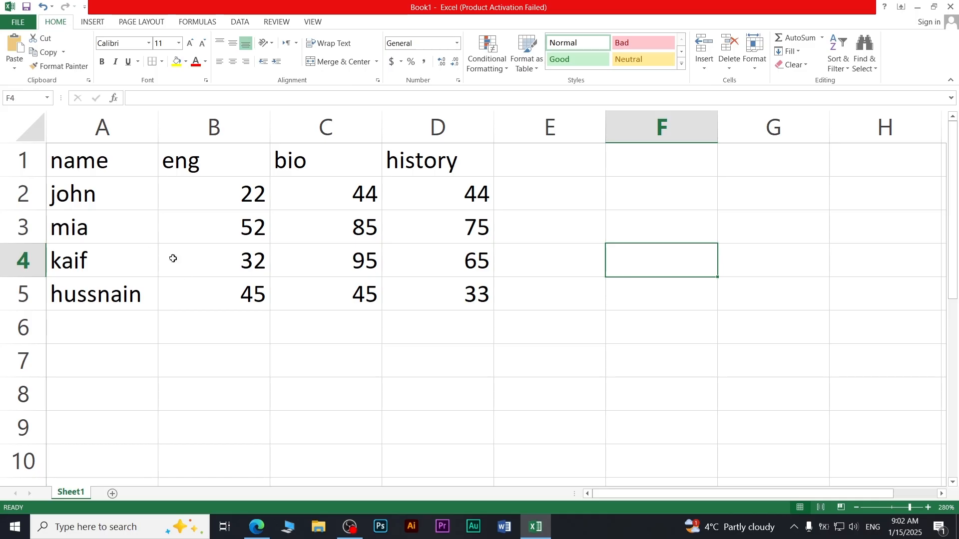
left_click(864, 62)
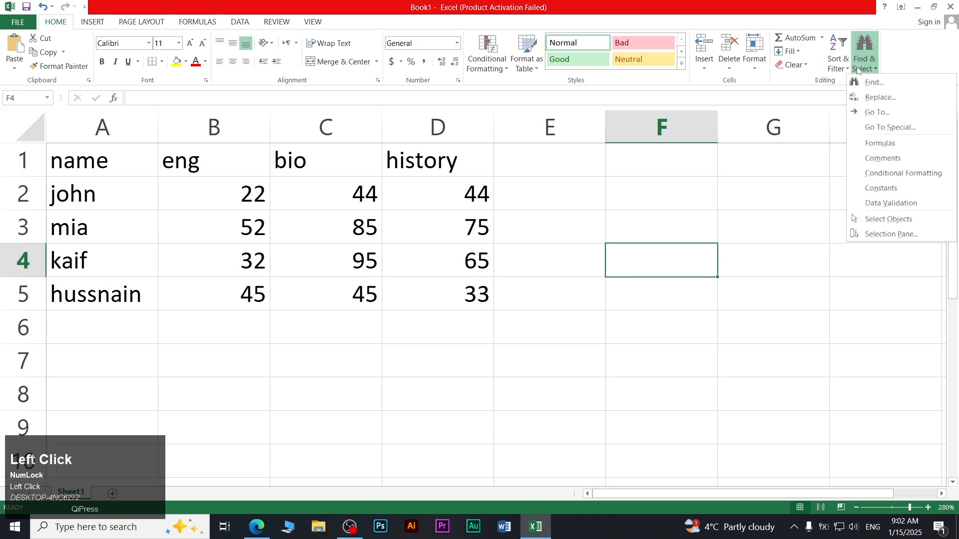
left_click(862, 113)
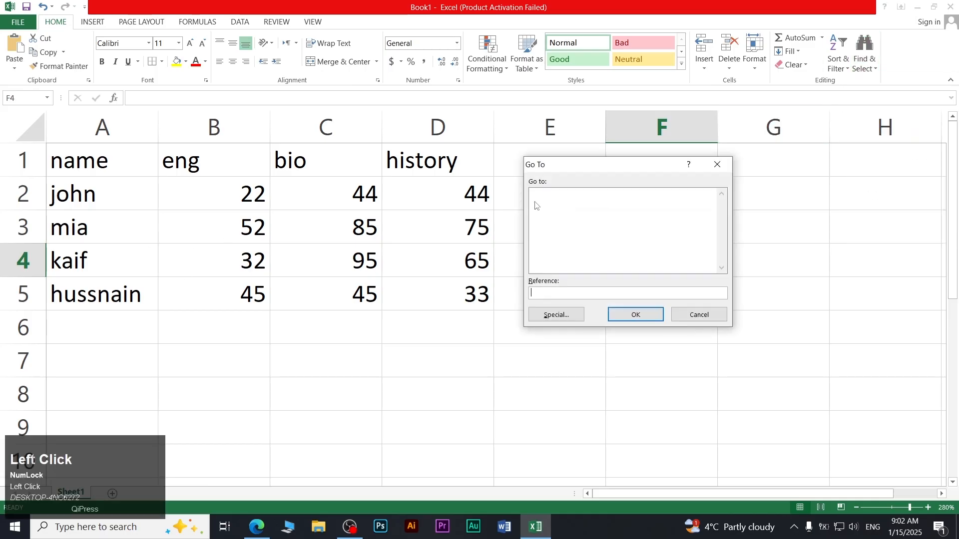
left_click(559, 319)
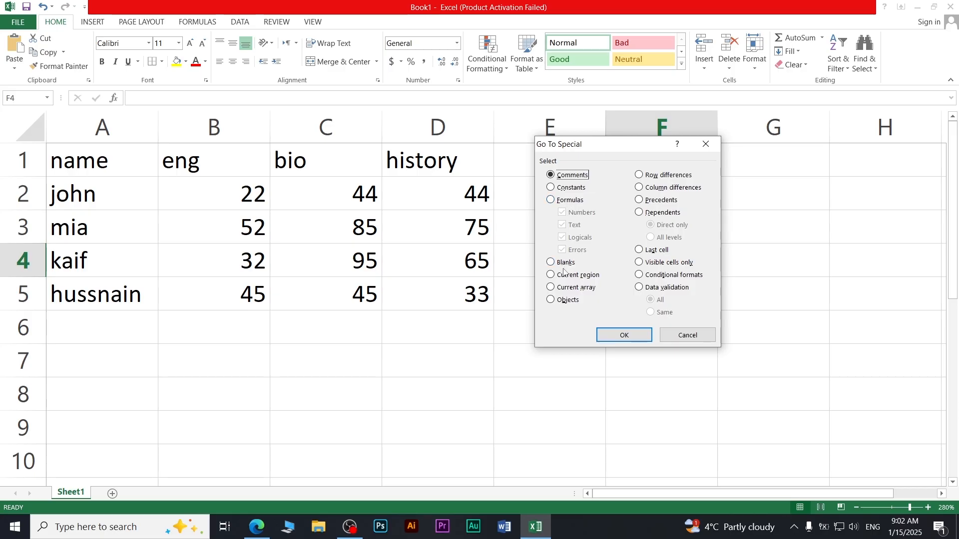
left_click(574, 191)
left_click(624, 335)
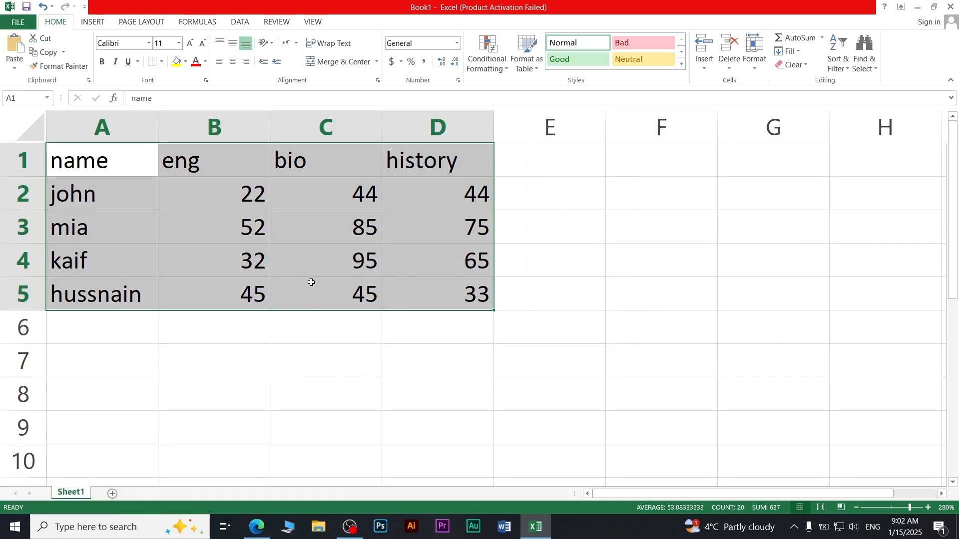
Select cell C6 and try to find all cells containing formulas on the sheet
left_click(365, 338)
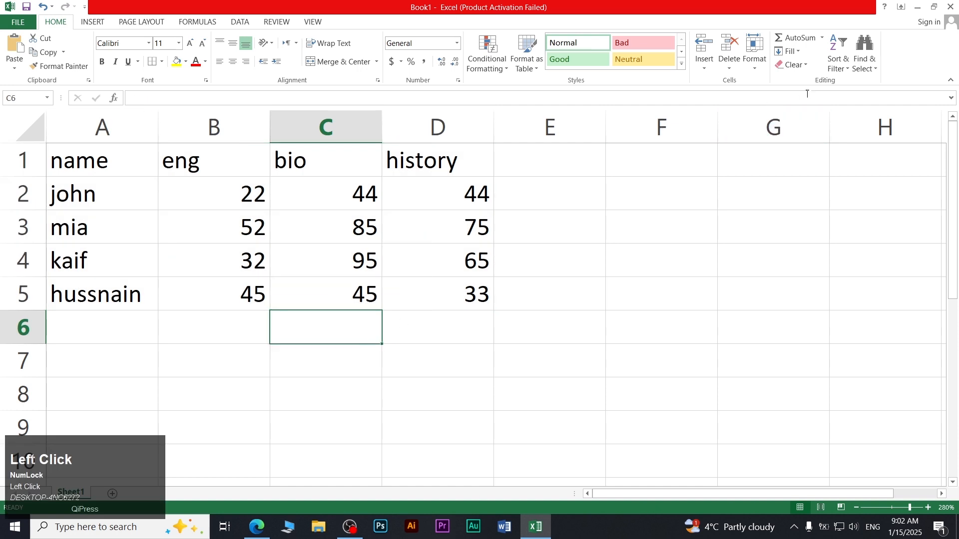
left_click(851, 71)
left_click(865, 70)
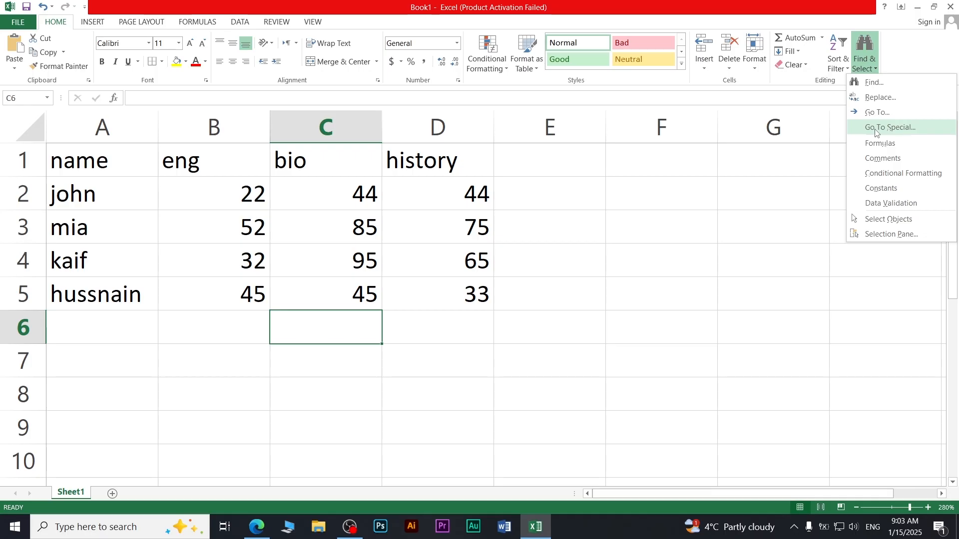
left_click(885, 145)
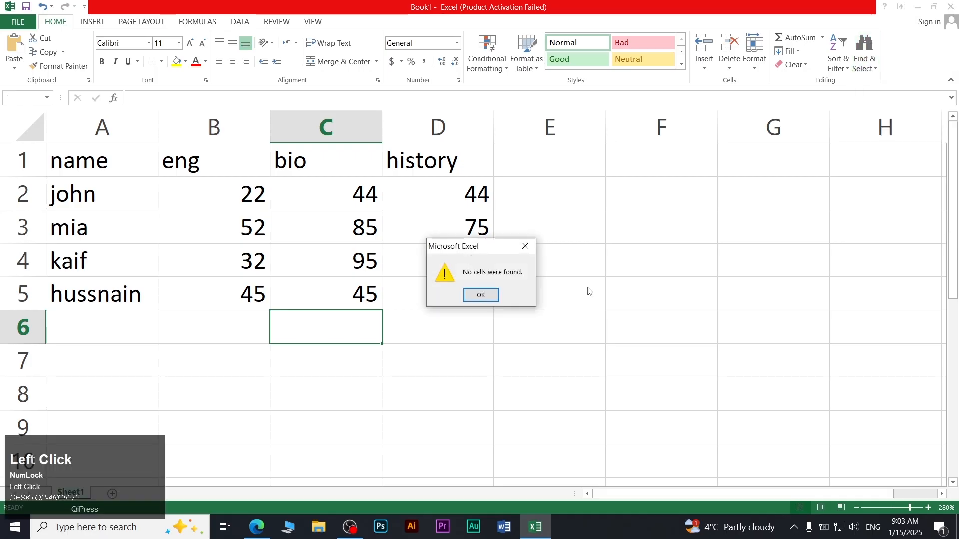
left_click(481, 295)
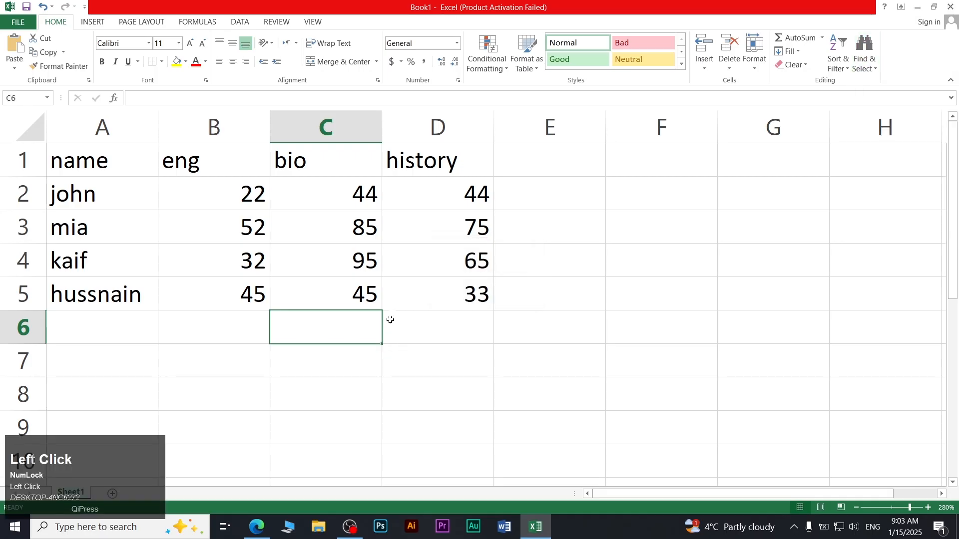
Total the bio marks in C2:C5 in cell C6 with AutoSum, and check the formula in the cell
left_click(821, 37)
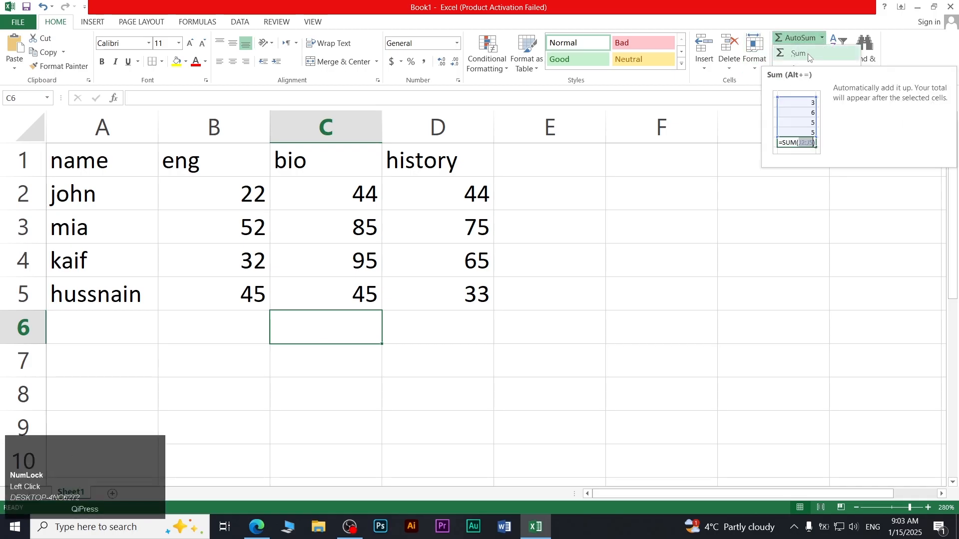
left_click(809, 55)
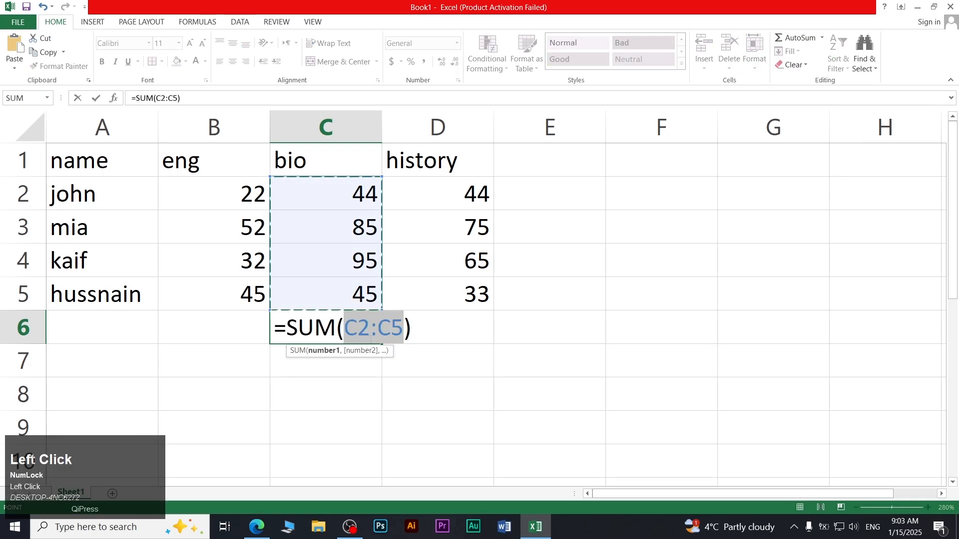
key("Return")
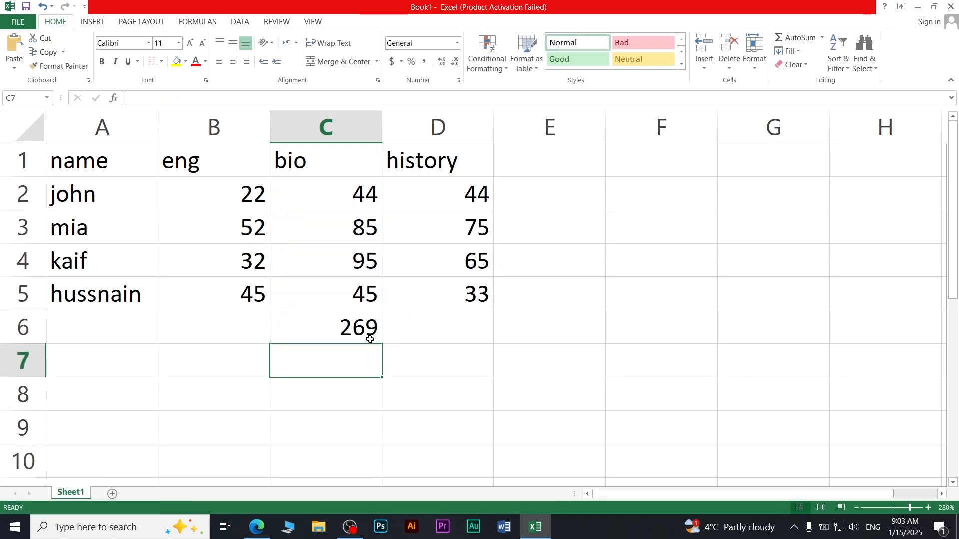
left_click(315, 325)
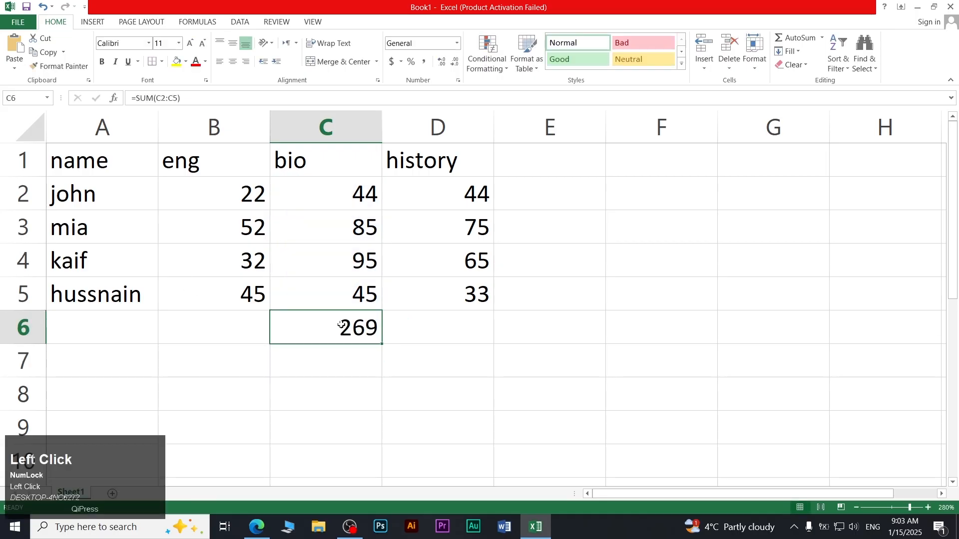
double_click(359, 328)
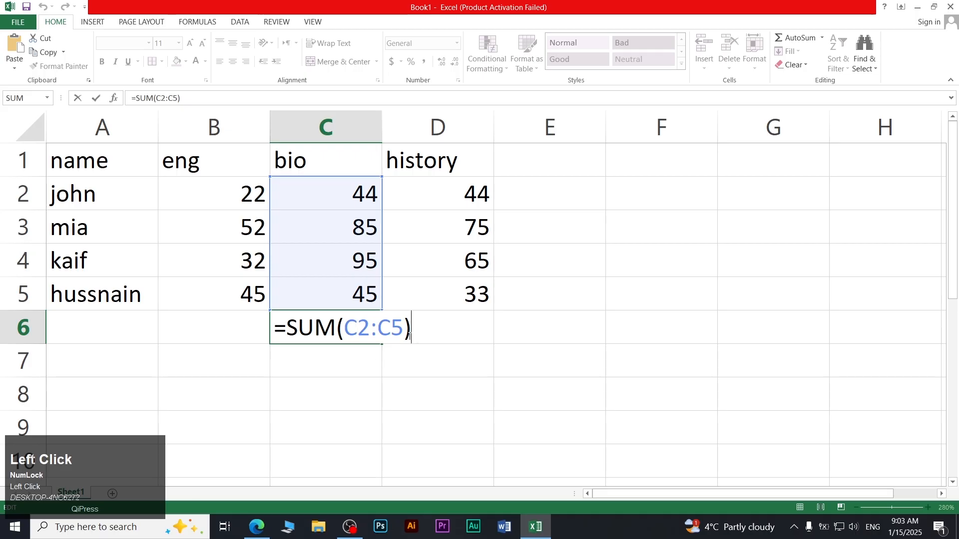
left_click(374, 399)
From empty cell F6, find all cells containing formulas on the sheet
left_click(703, 336)
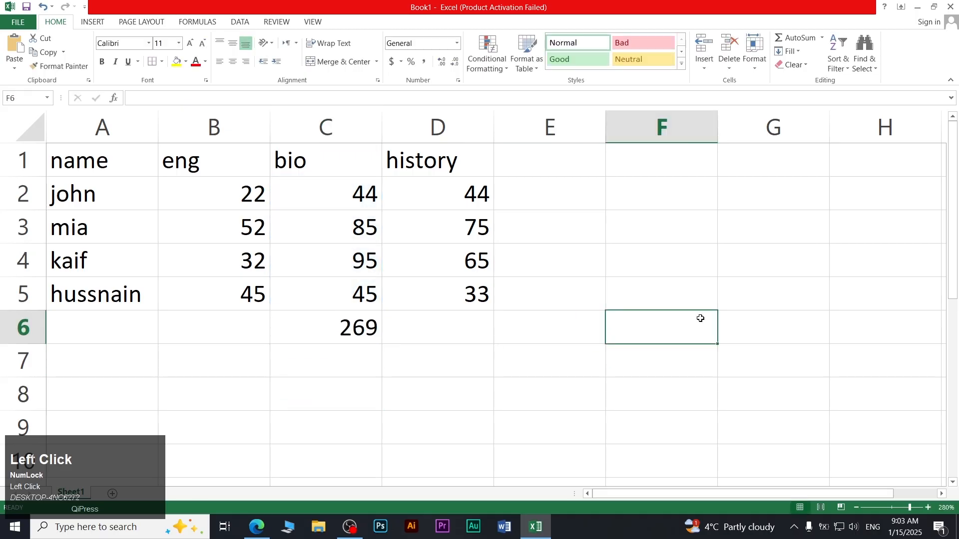
left_click(863, 55)
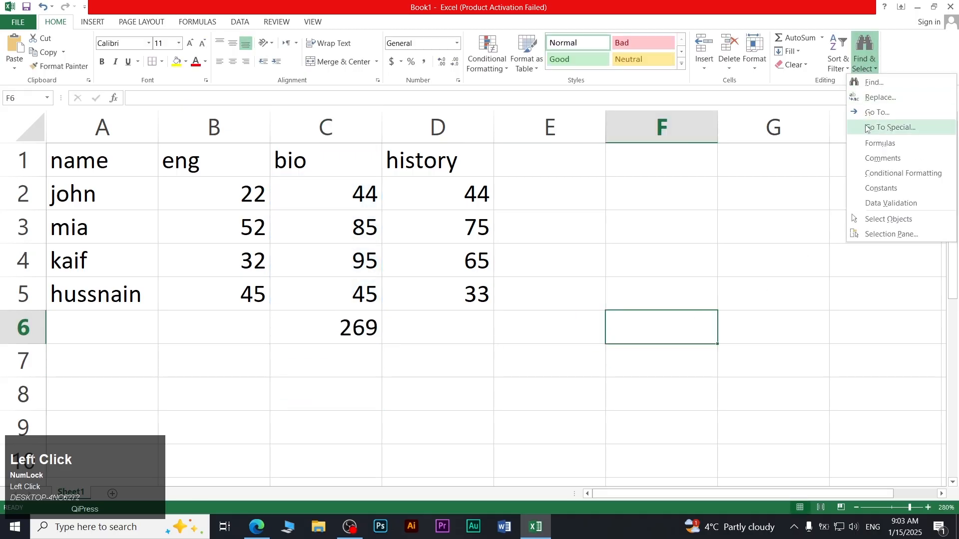
left_click(873, 143)
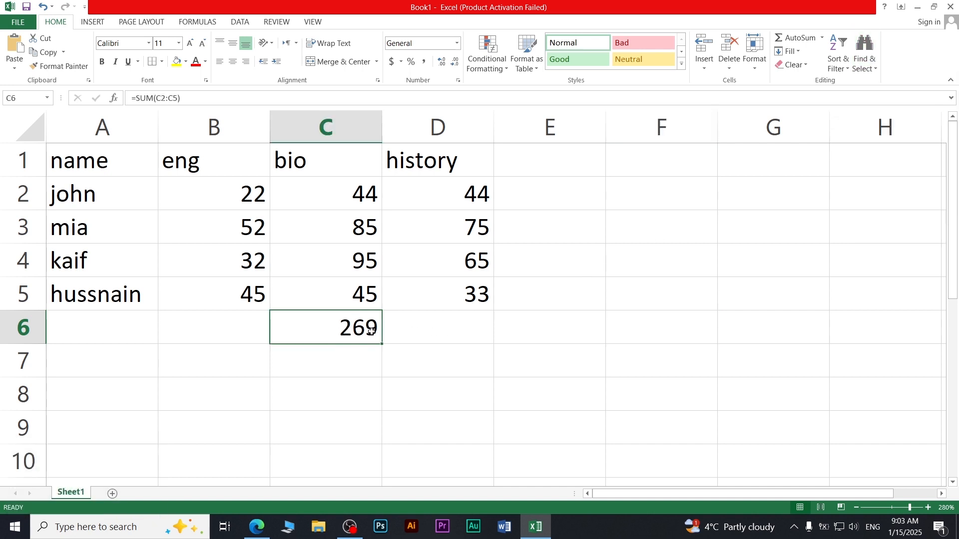
Try to find all cells containing comments on the sheet, and dismiss the message
left_click(864, 52)
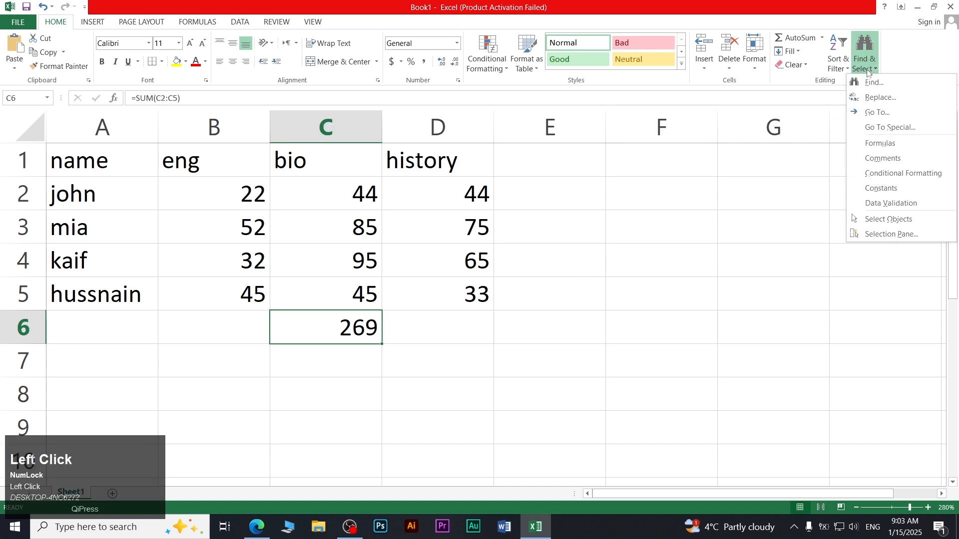
left_click(885, 158)
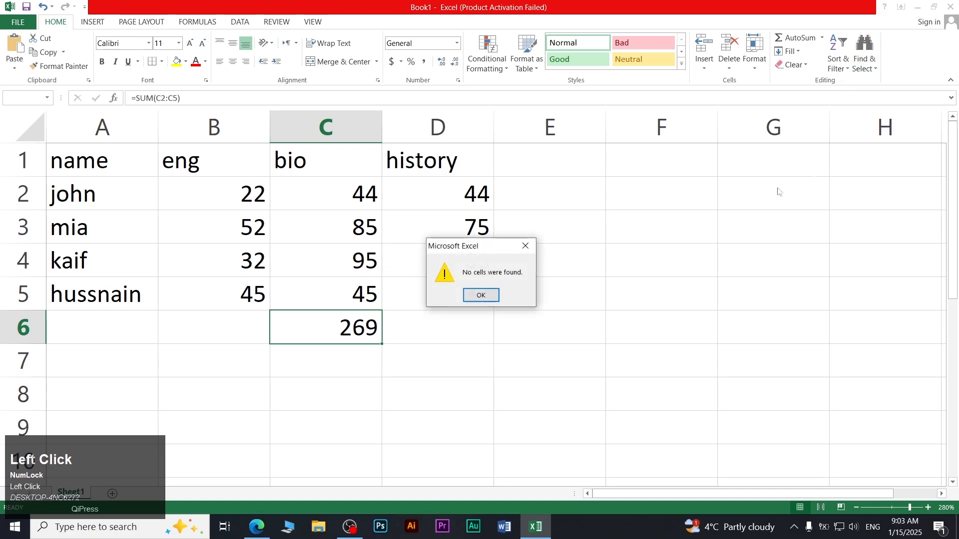
left_click(486, 296)
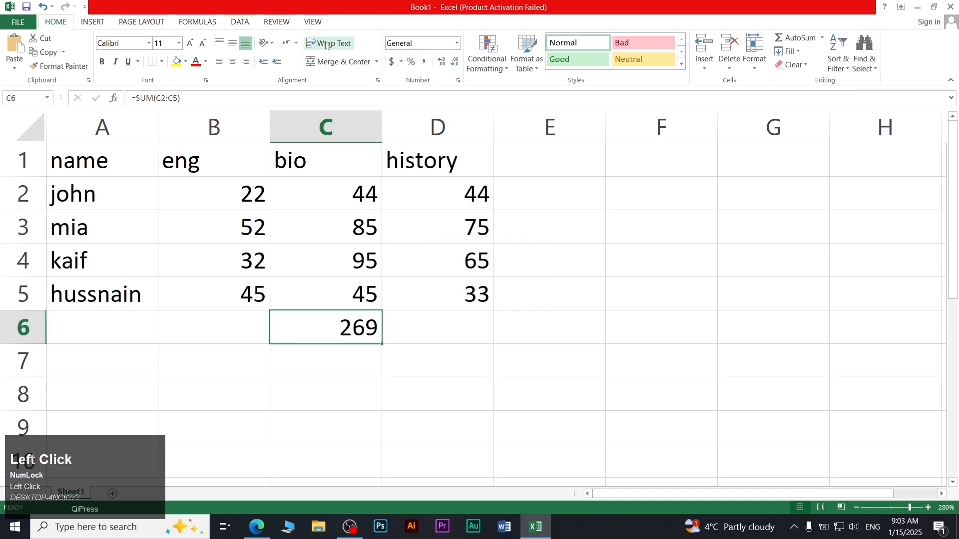
Select the name column A1:A5 and add a comment to cell A1 reading "names of students"
left_click(275, 22)
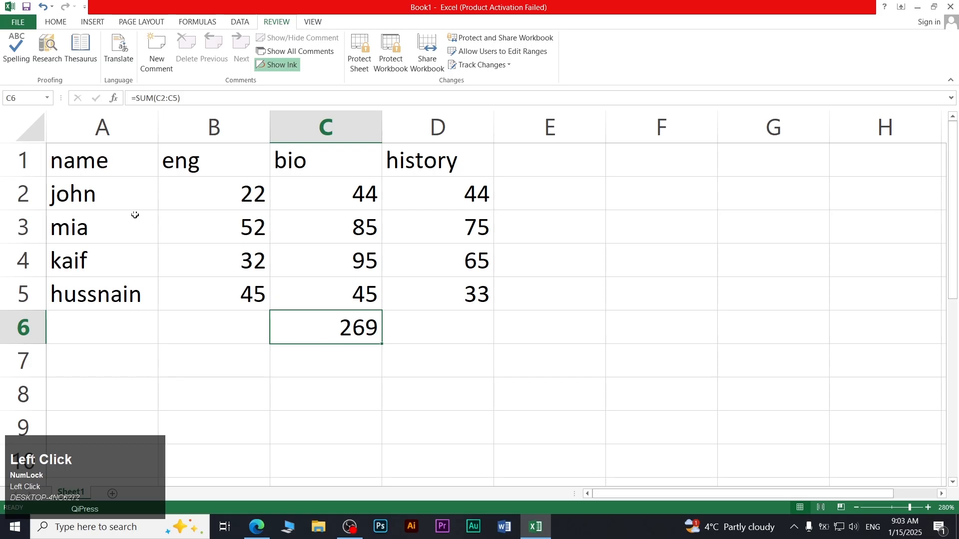
left_click_drag(80, 168, 107, 294)
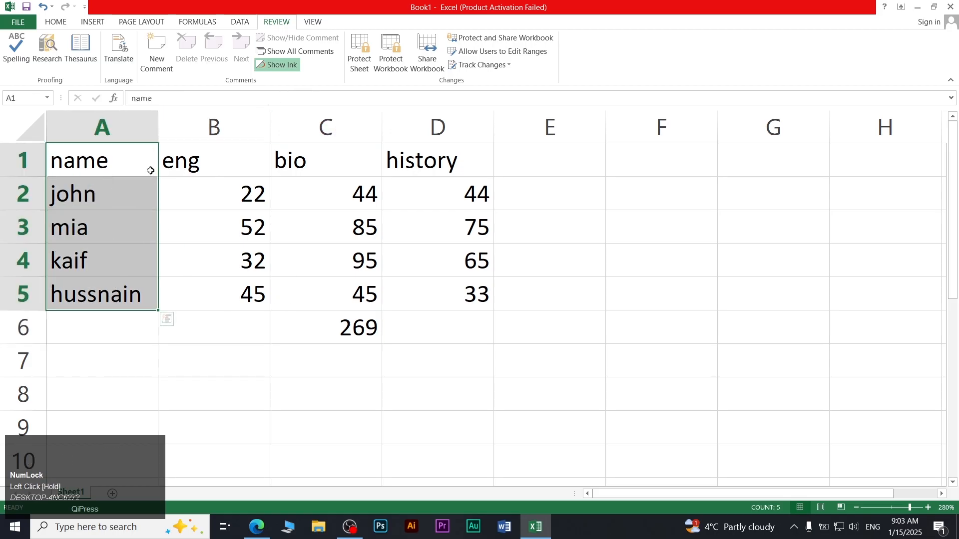
left_click(156, 52)
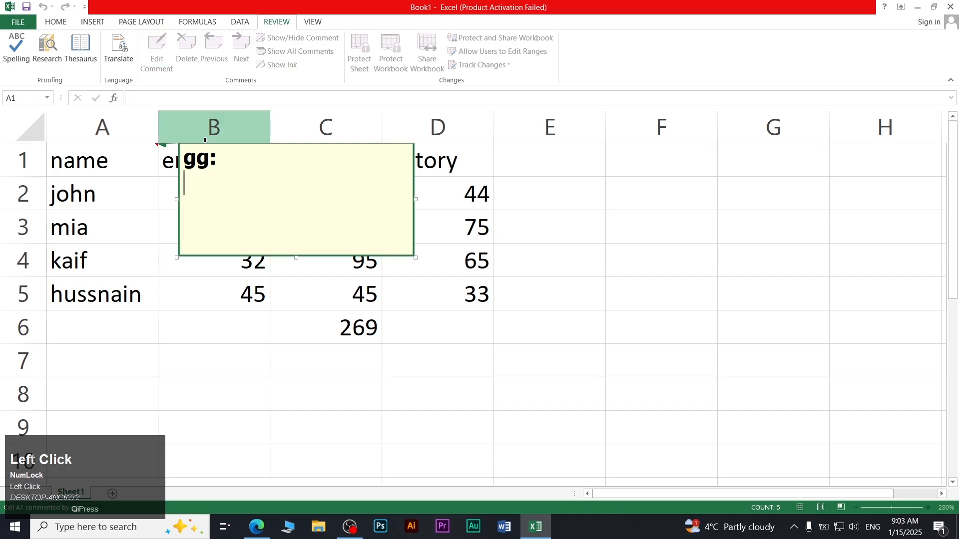
type("names")
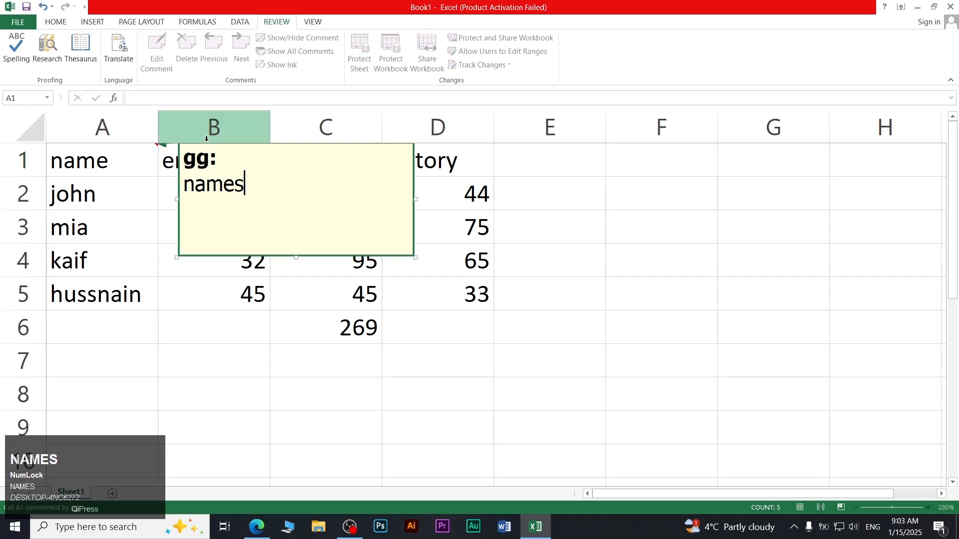
type(" of stude")
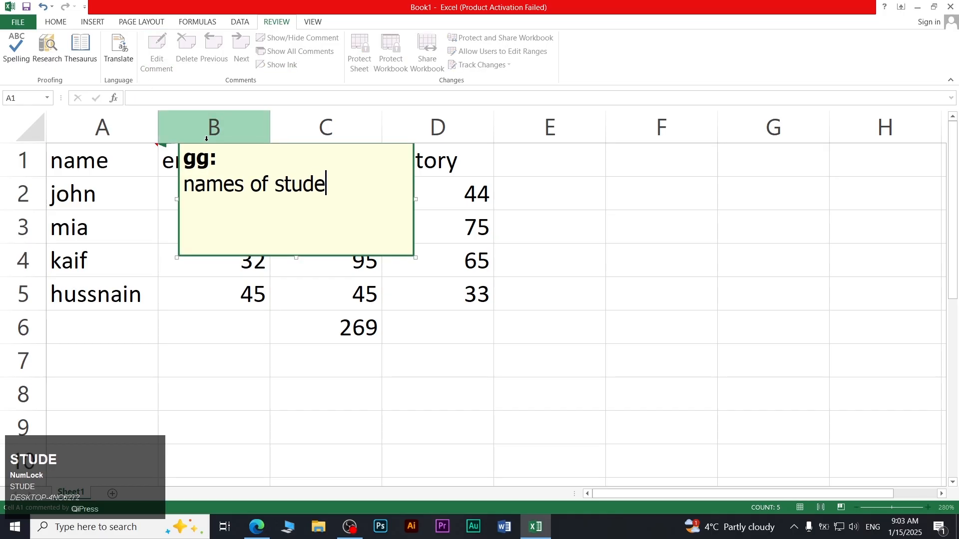
type("nts")
left_click(318, 324)
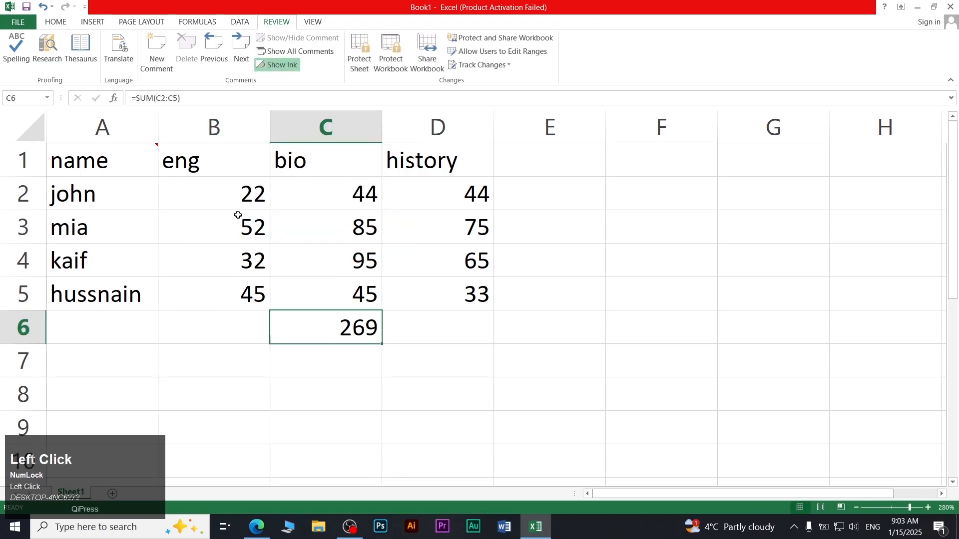
Starting from empty cell F6, go to the cells that contain comments
left_click(66, 22)
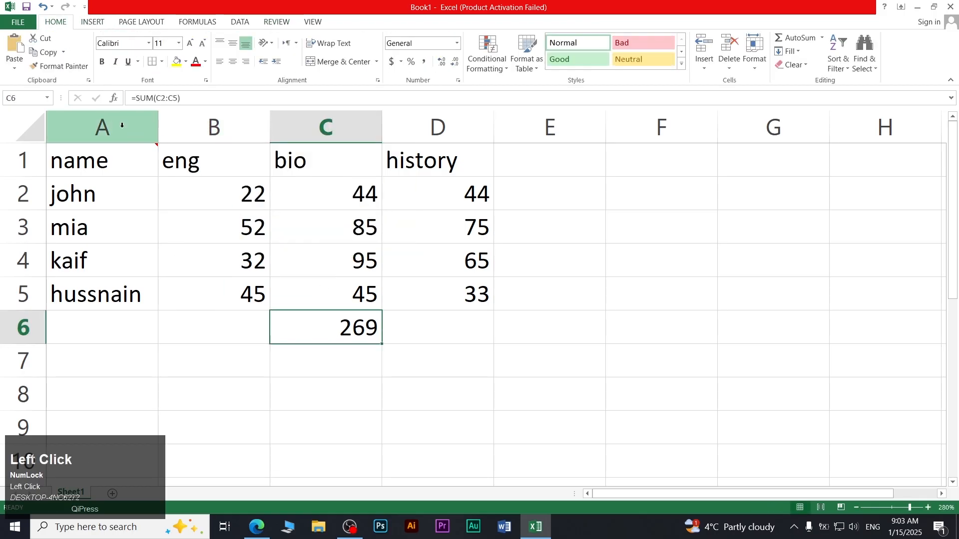
mouse_move(156, 145)
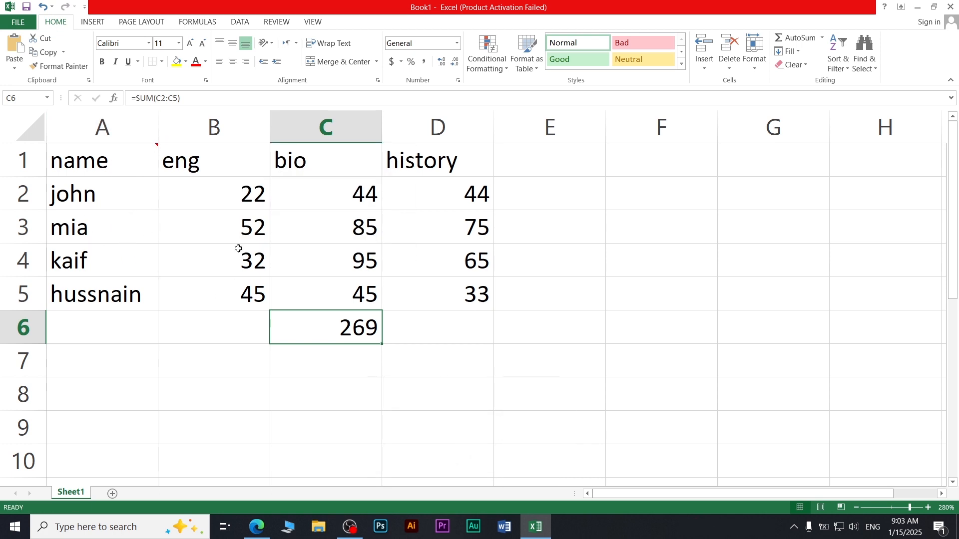
left_click(477, 339)
left_click(632, 327)
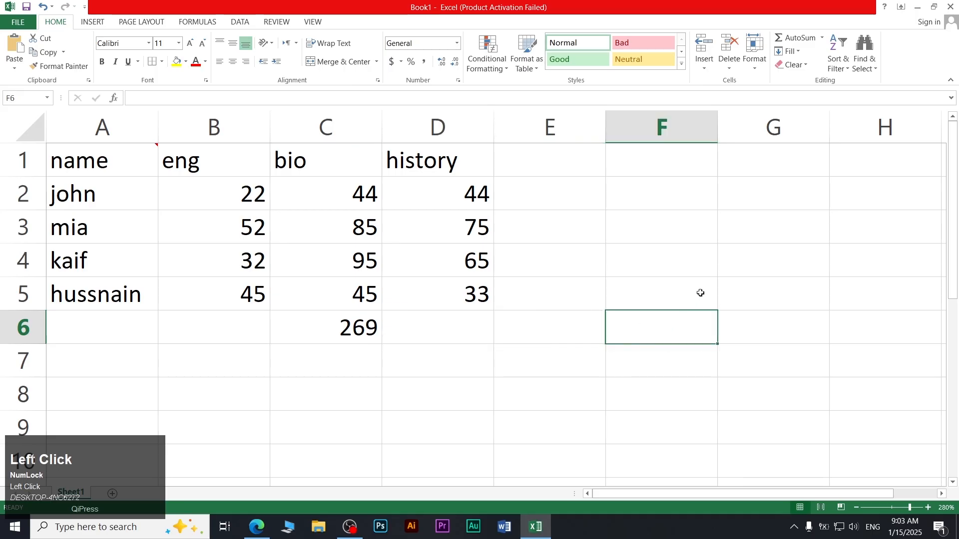
left_click(865, 70)
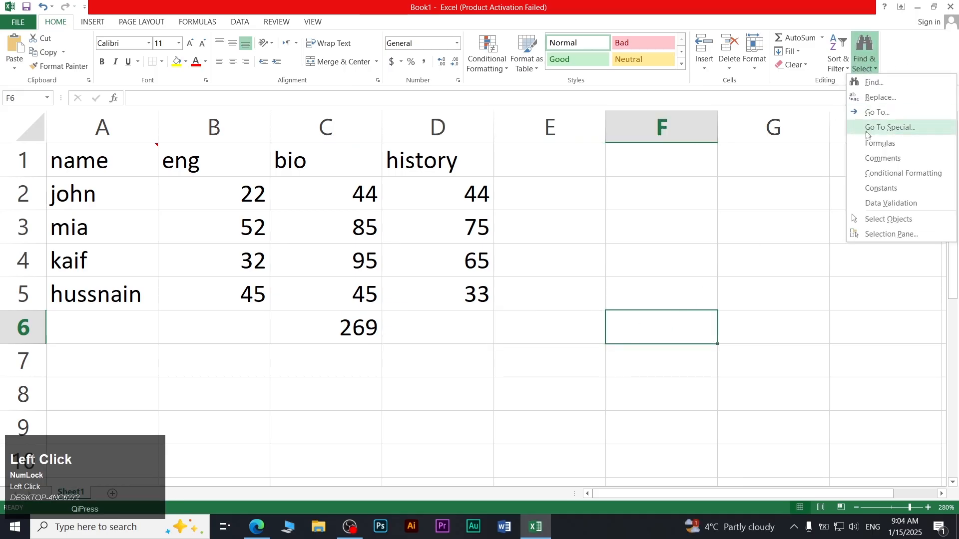
left_click(882, 159)
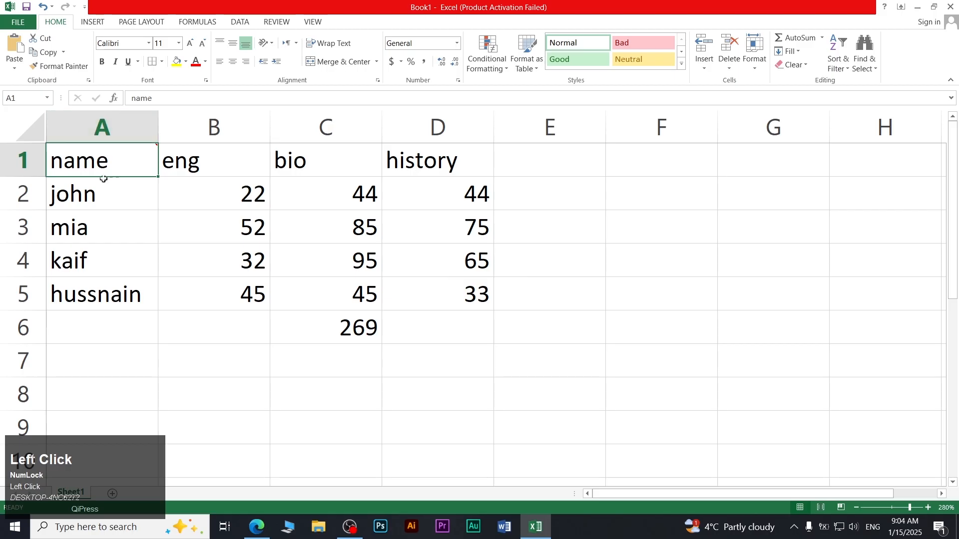
left_click(695, 292)
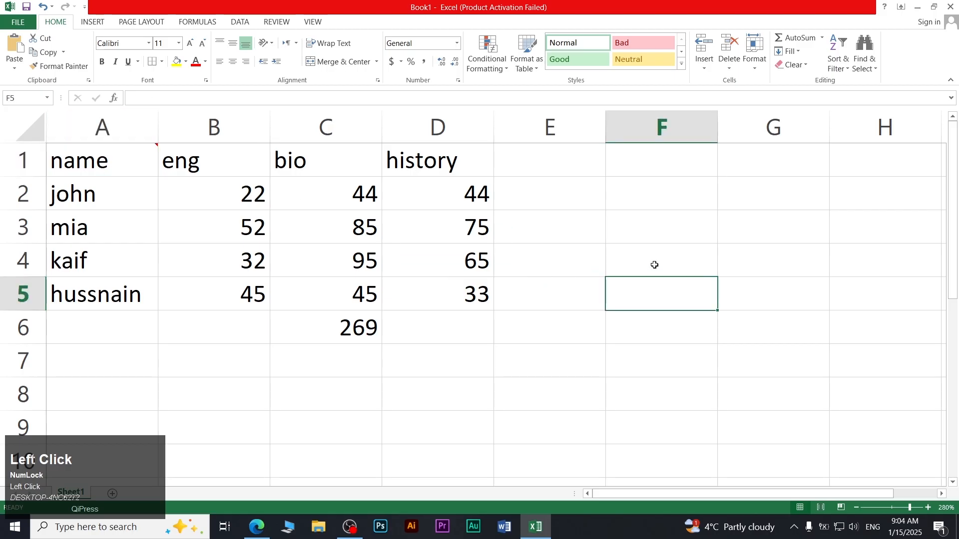
left_click(864, 53)
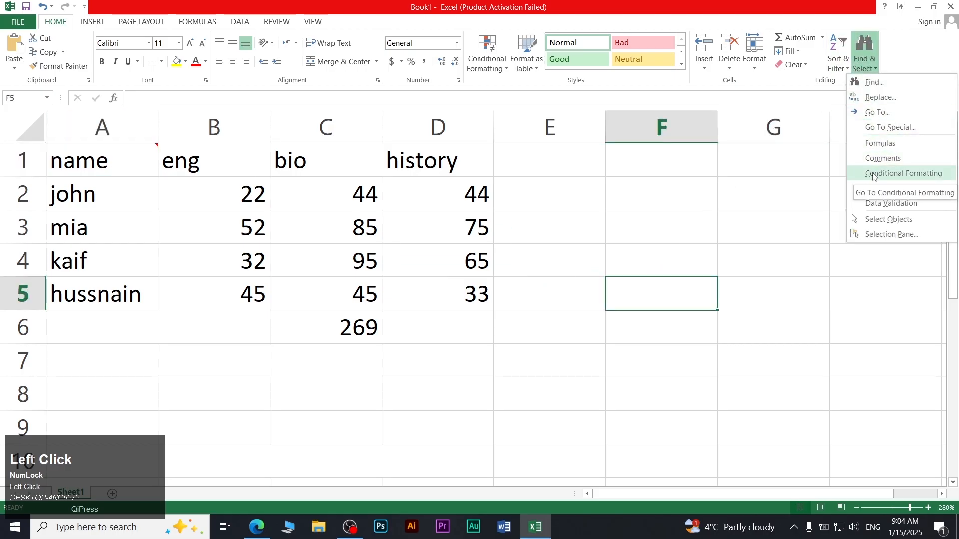
left_click(246, 201)
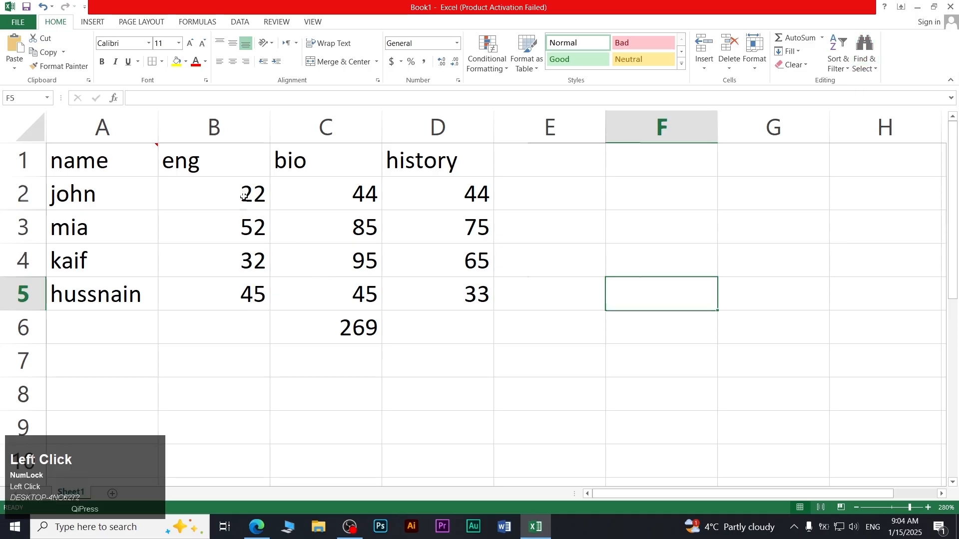
Apply a Greater Than conditional formatting rule to the eng marks B2:B5 with value 50 and Light Red Fill with Dark Red Text
left_click_drag(246, 201, 229, 298)
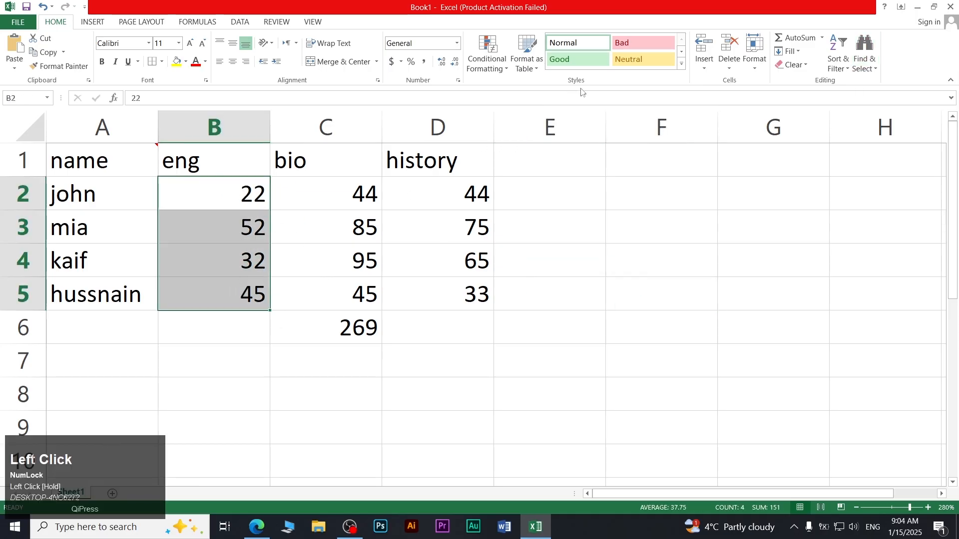
left_click(500, 73)
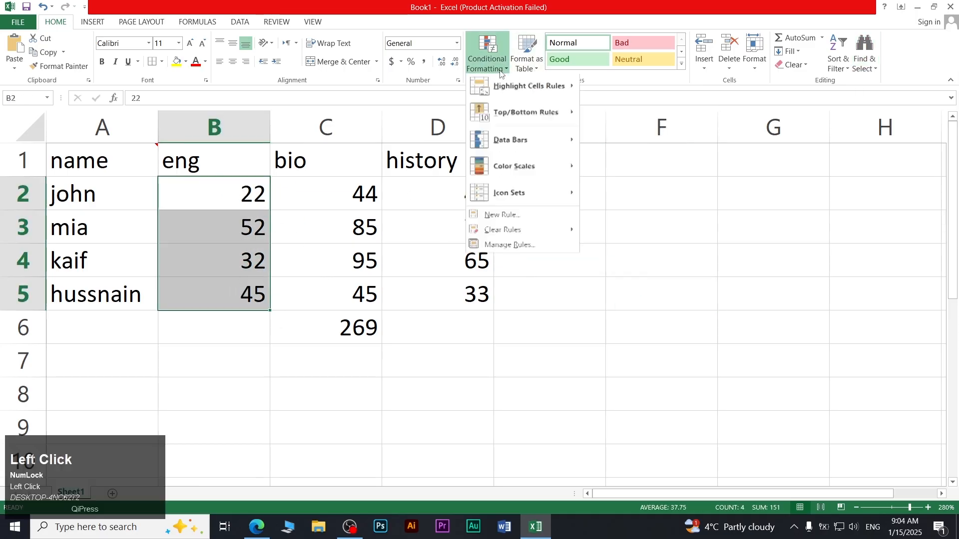
mouse_move(549, 88)
left_click(598, 89)
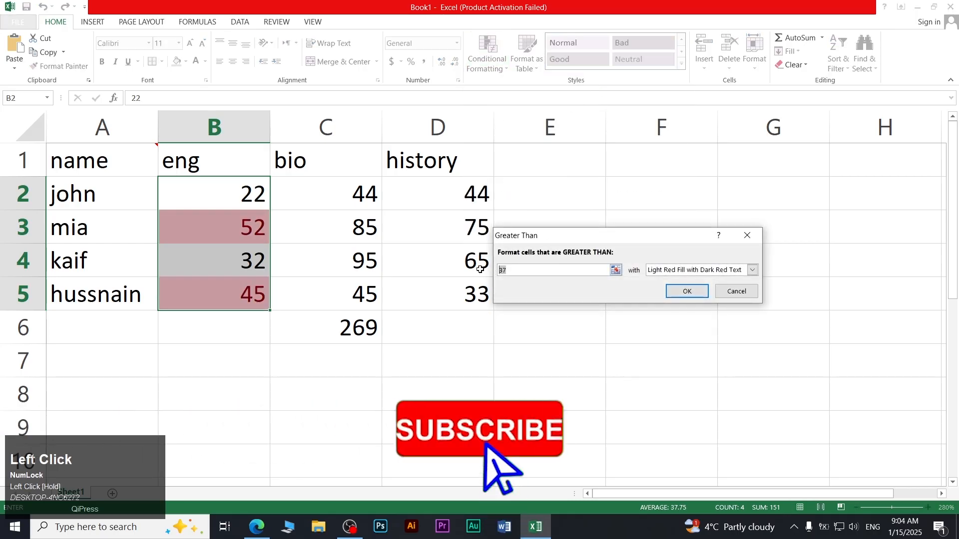
type("50")
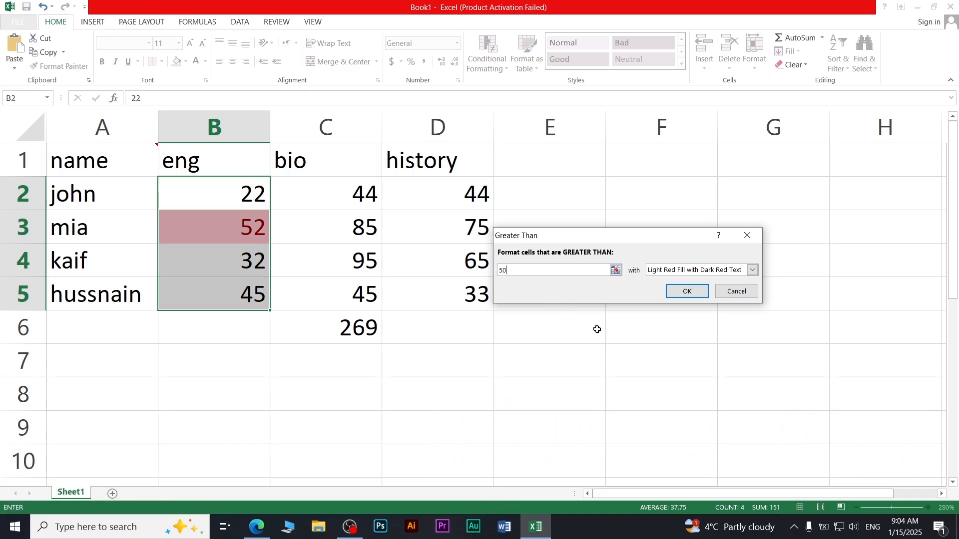
left_click(687, 291)
From empty cell F8, find all cells with conditional formatting on the sheet
left_click(694, 398)
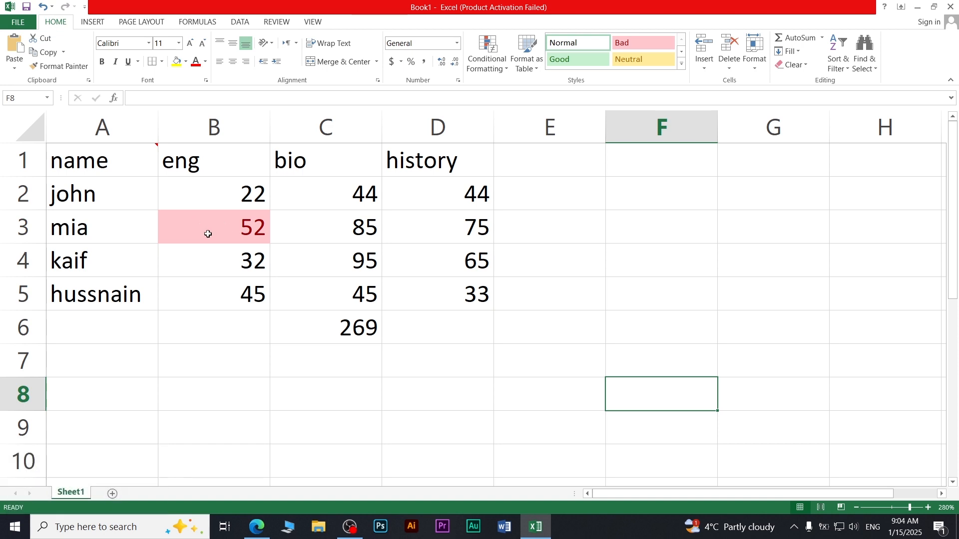
left_click(865, 58)
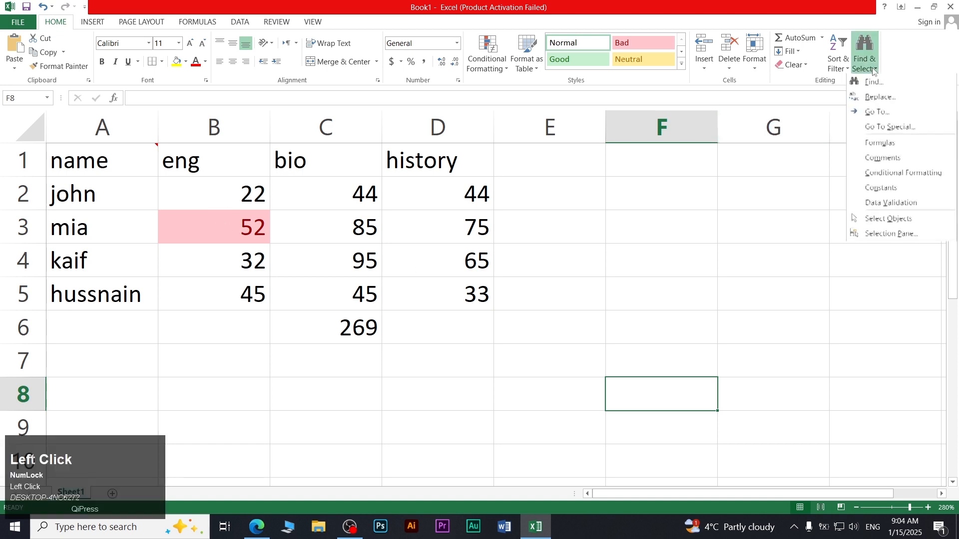
left_click(877, 168)
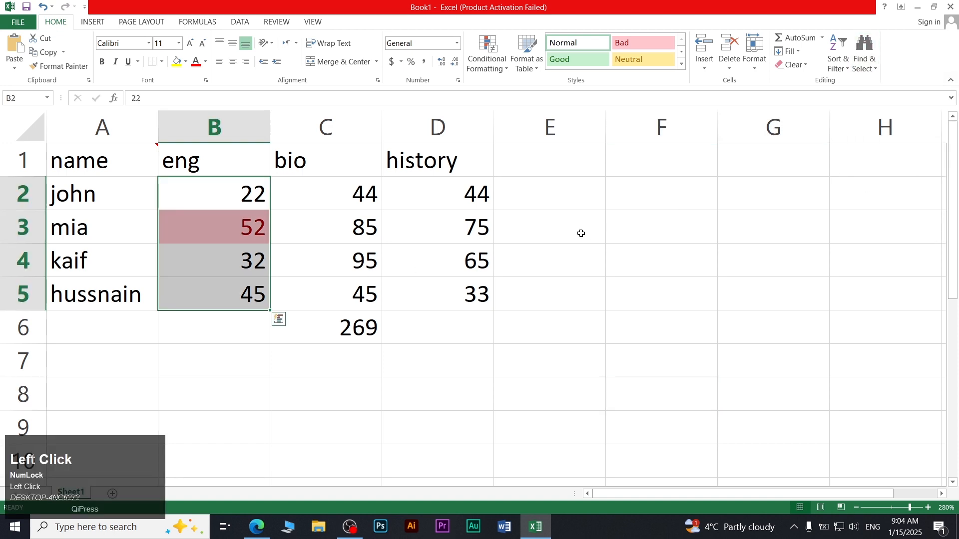
From empty cell G5, find all cells containing constants, and clear the selection by choosing empty cell E7
left_click(553, 266)
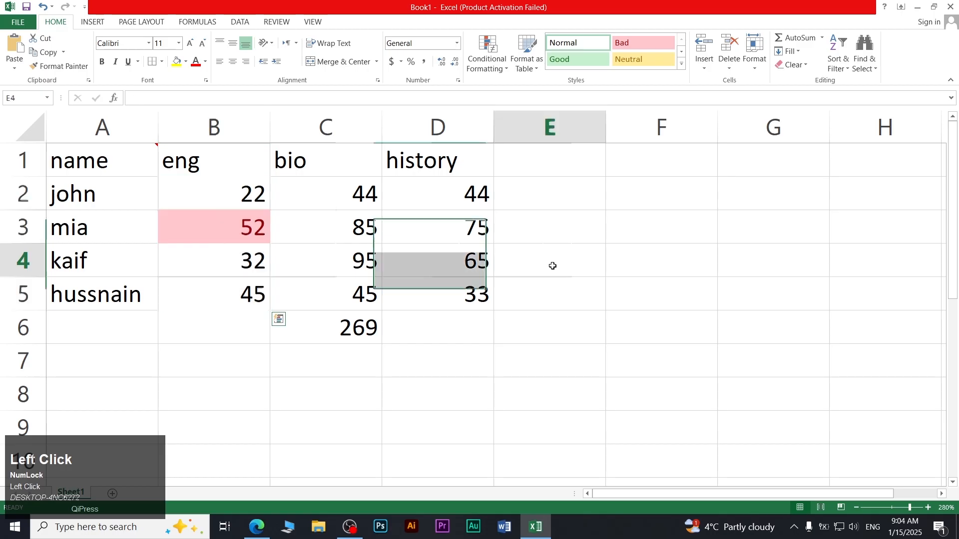
left_click(755, 284)
left_click(865, 59)
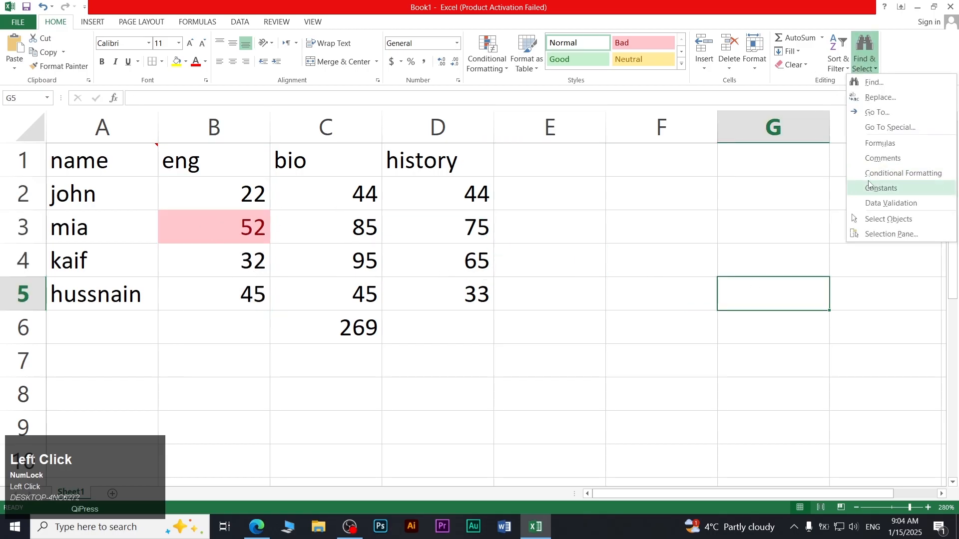
left_click(871, 190)
left_click(520, 358)
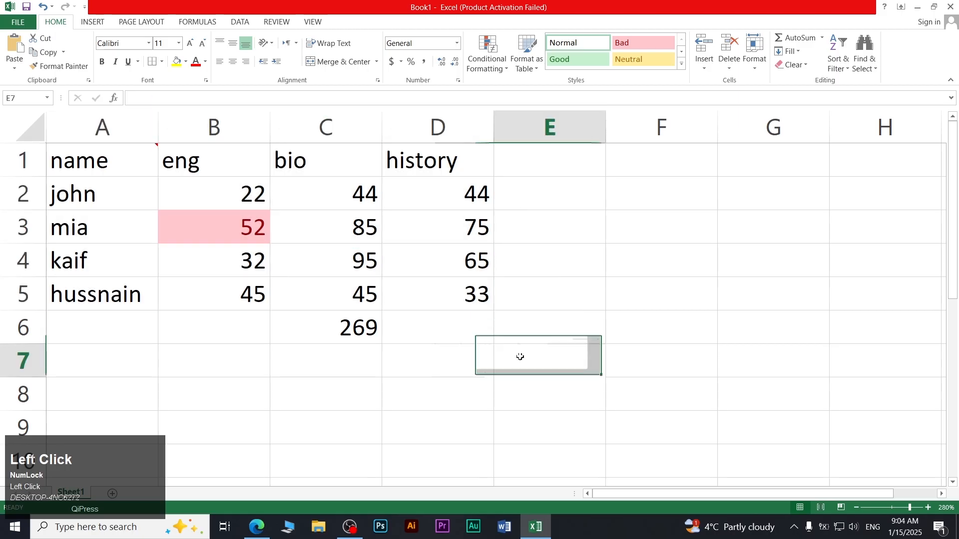
From empty cell E7, search the sheet for cells with data validation and dismiss the resulting alert
left_click(864, 56)
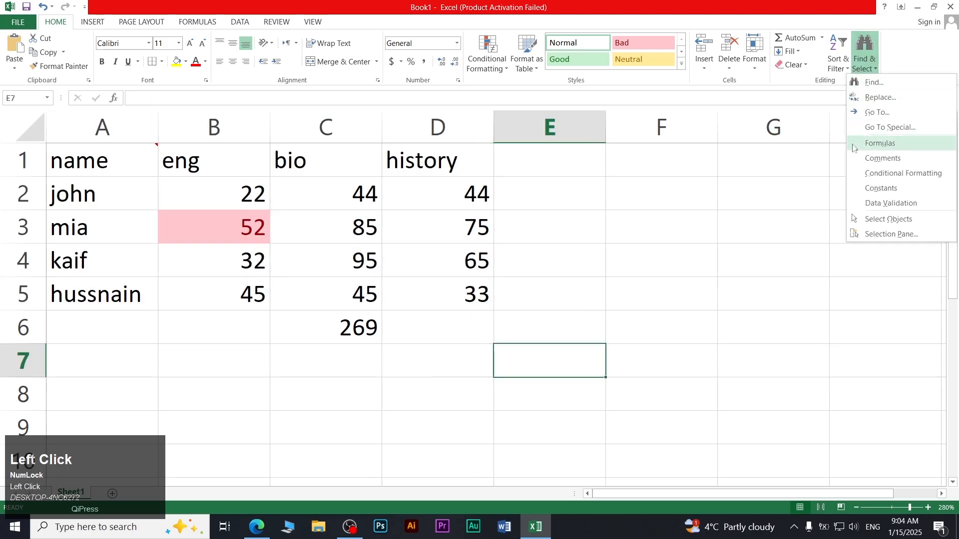
left_click(871, 204)
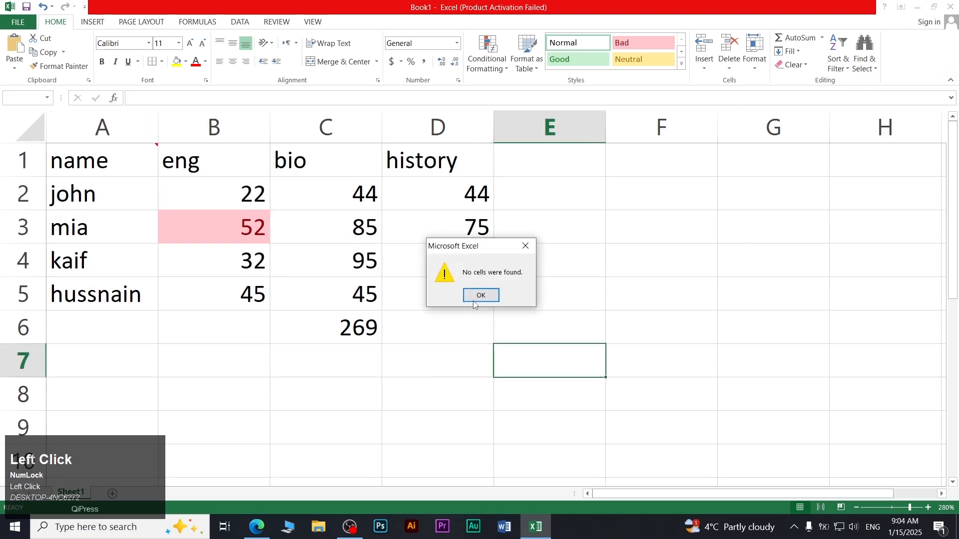
left_click(480, 295)
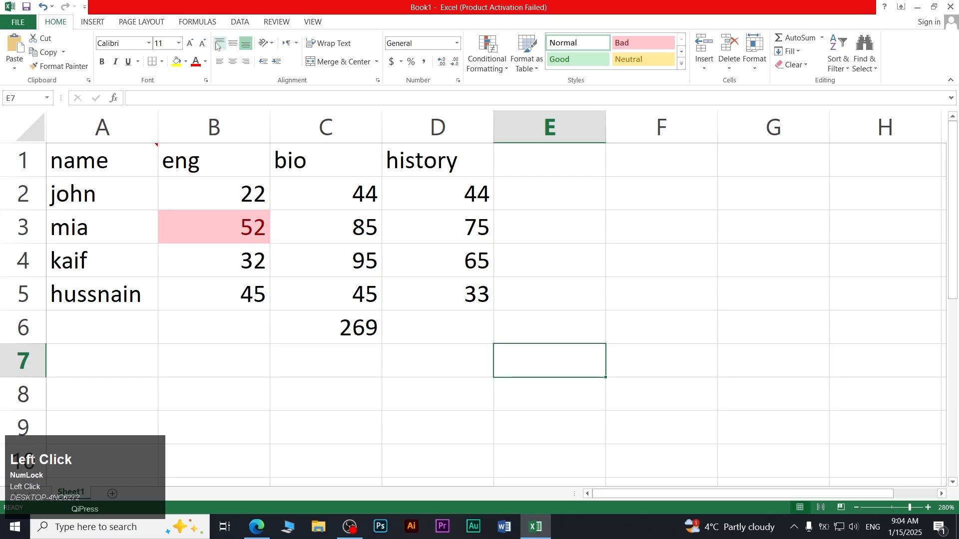
Apply a data validation rule to empty cells E2:E5 that allows only whole numbers between 100 and 200
left_click(197, 22)
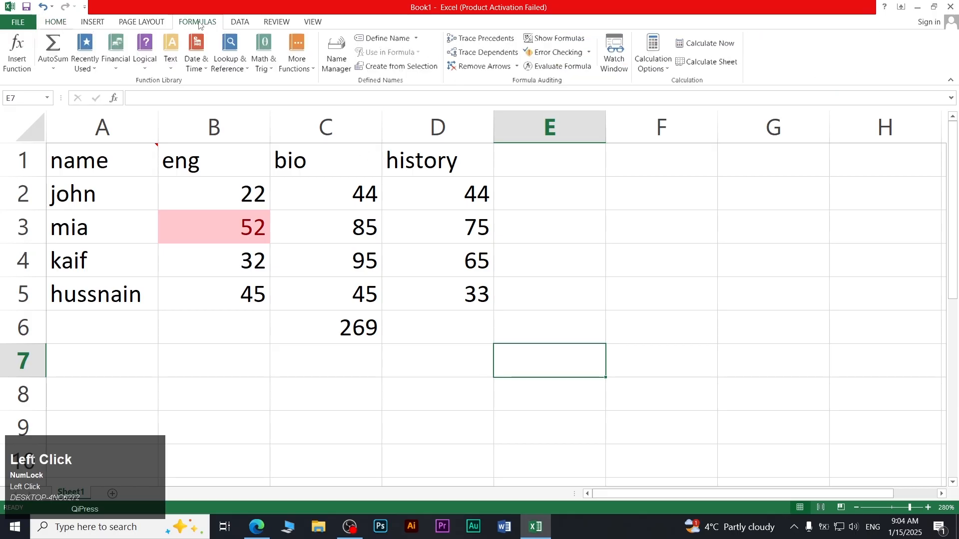
left_click(241, 24)
left_click(481, 70)
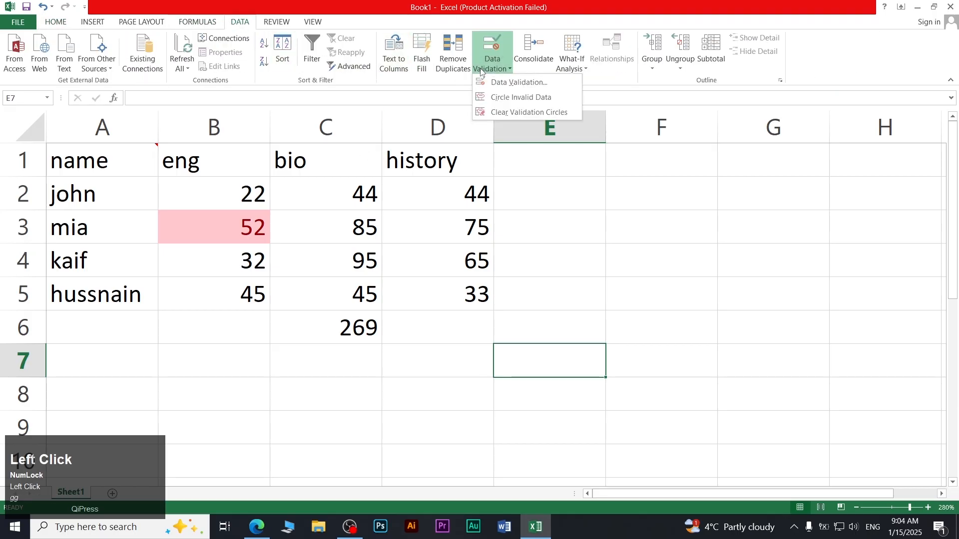
left_click(361, 206)
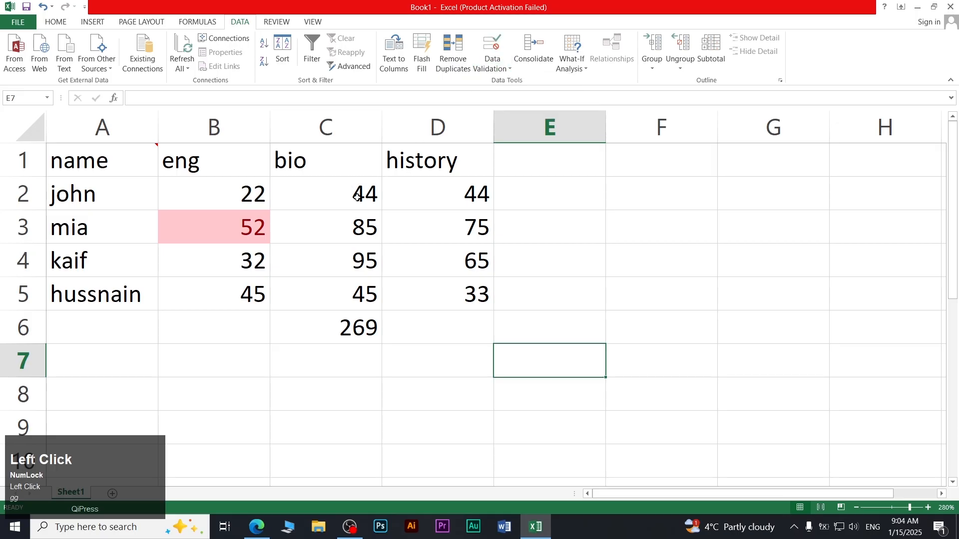
left_click_drag(531, 209, 548, 279)
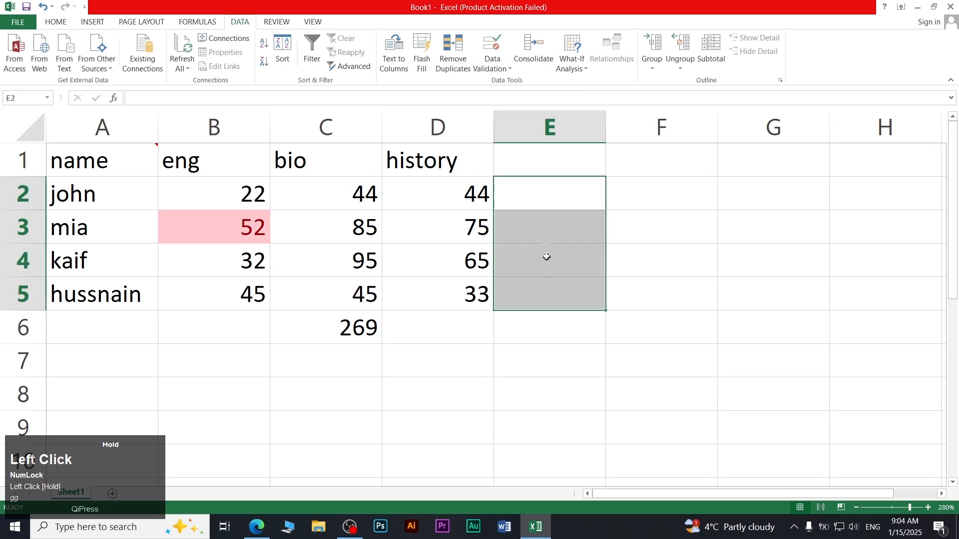
left_click(492, 68)
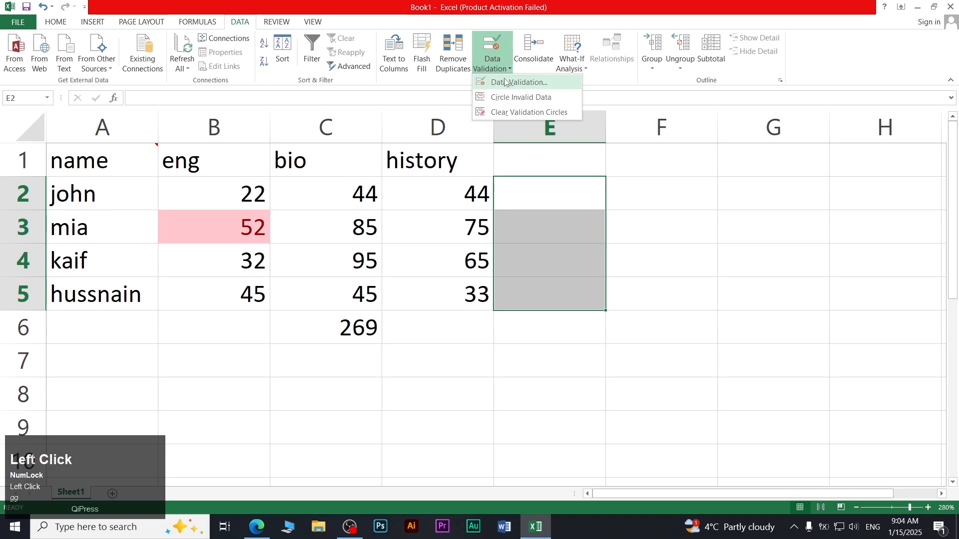
left_click(517, 80)
left_click(533, 220)
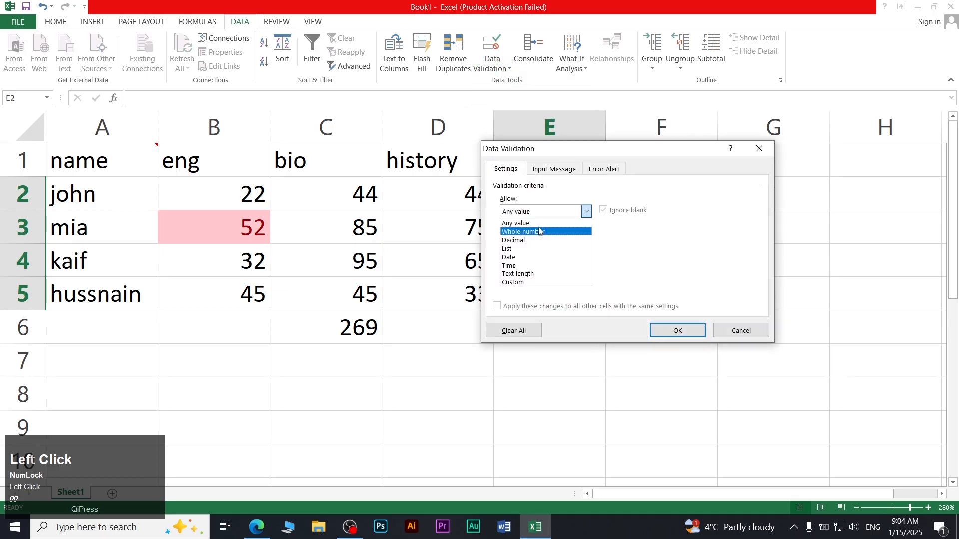
left_click(541, 225)
left_click(551, 265)
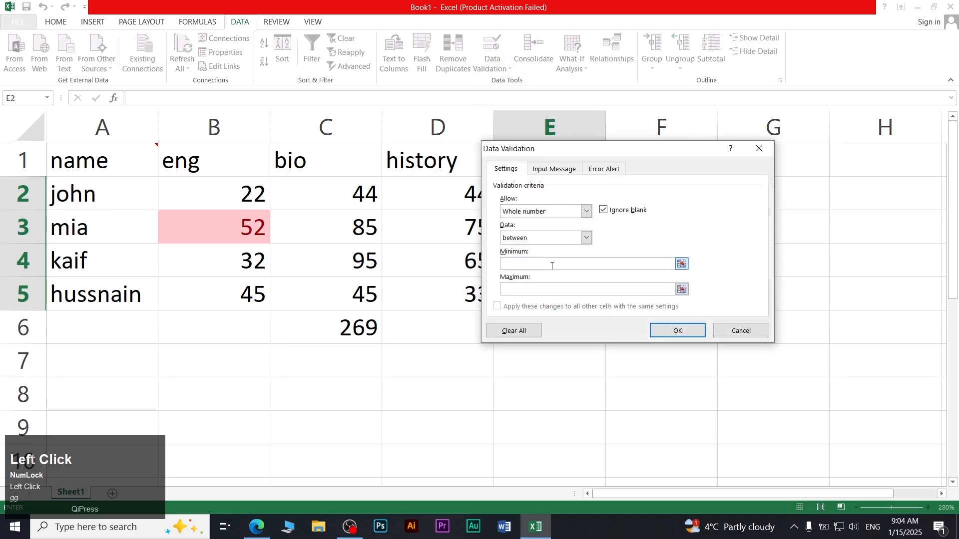
left_click(542, 289)
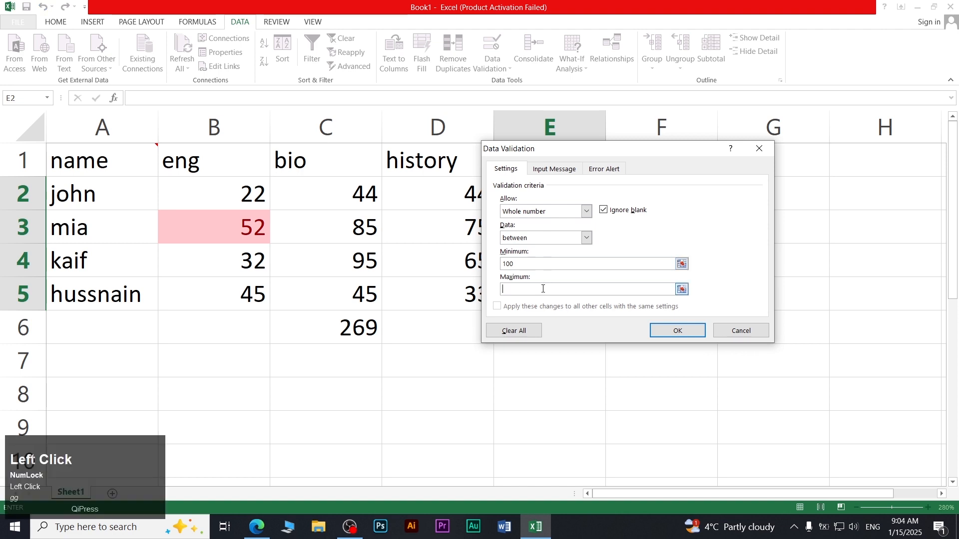
type("2")
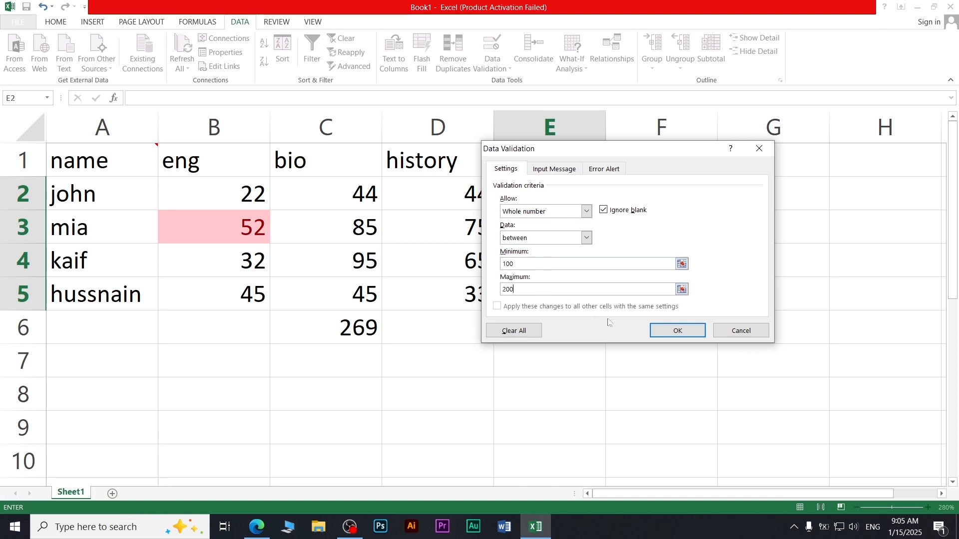
type("00")
left_click(669, 331)
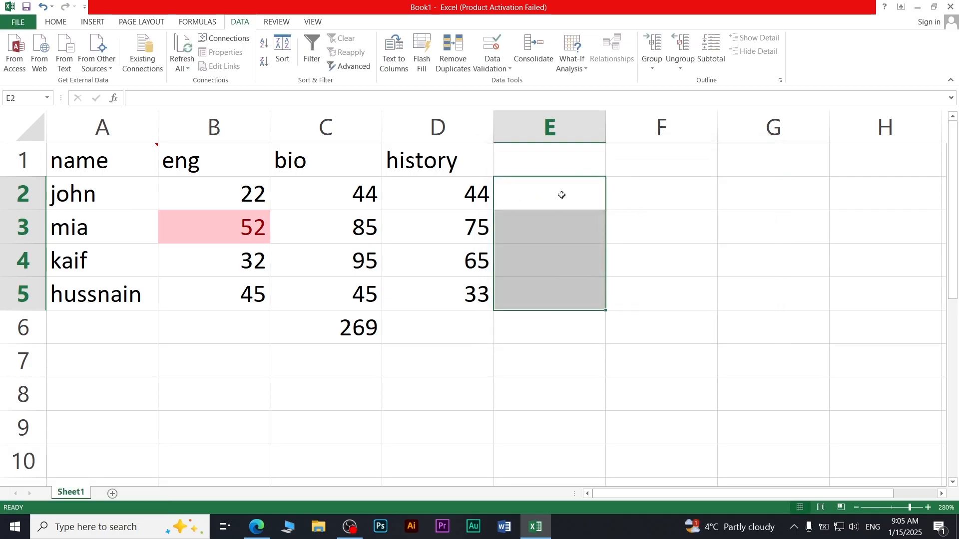
Enter 150 in E2 and 199 in E3 within the validated range
type("150")
key("Return")
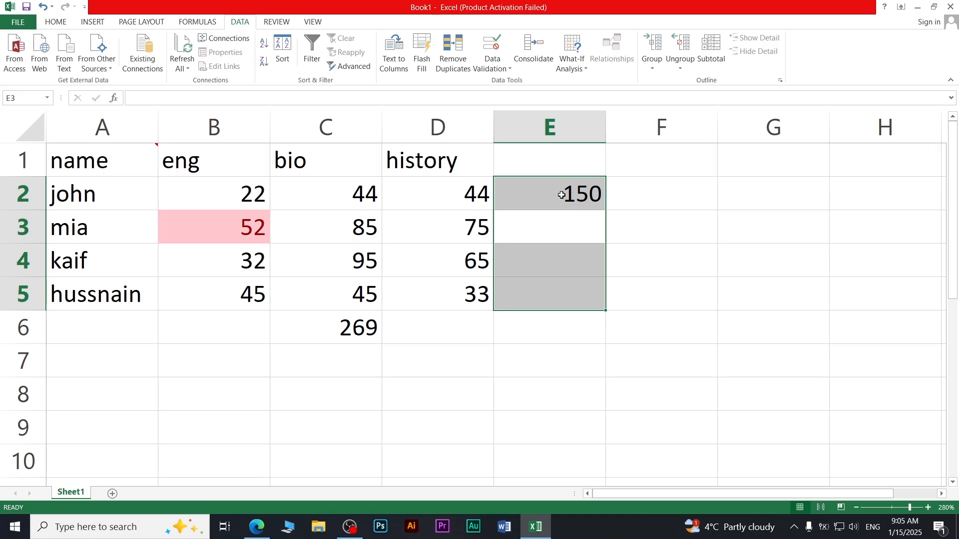
type("199")
key("Return")
Try to enter the out-of-range value 22222 in E4, clear the entry, and leave the range for cell G4
type("2")
key("Return")
key("Return")
type("22222")
key("Return")
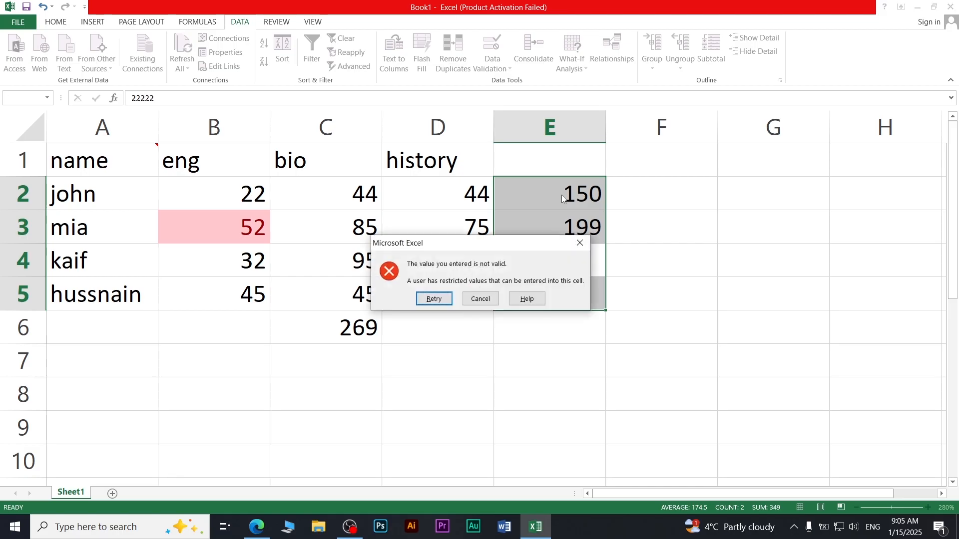
key("Return")
key("BackSpace")
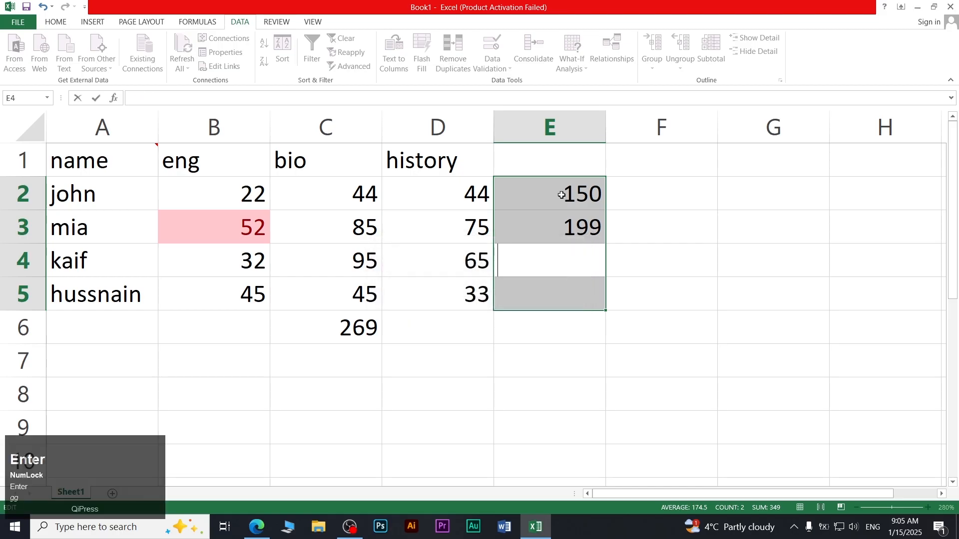
left_click(738, 272)
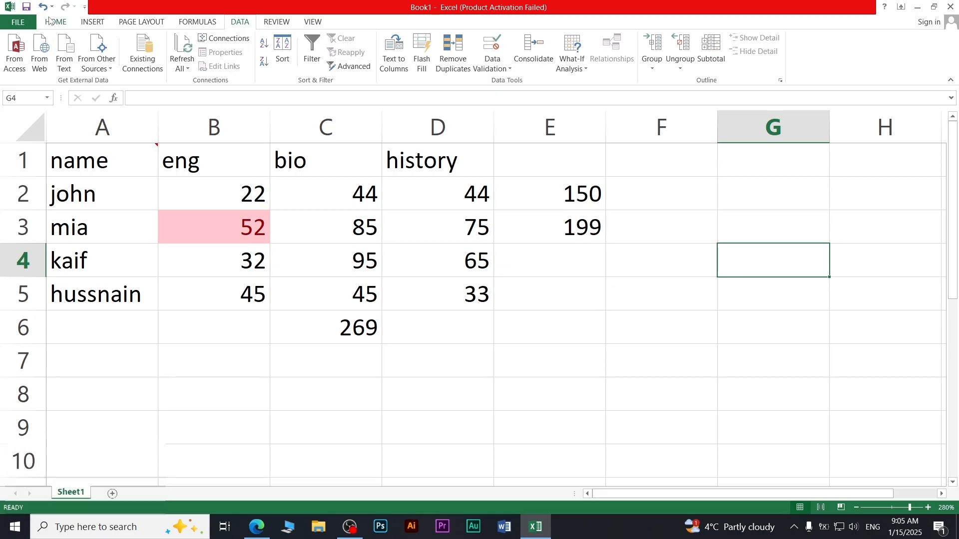
From empty cell G4, find all cells with data validation, and clear the selection by choosing empty cell F4
left_click(52, 22)
left_click(876, 63)
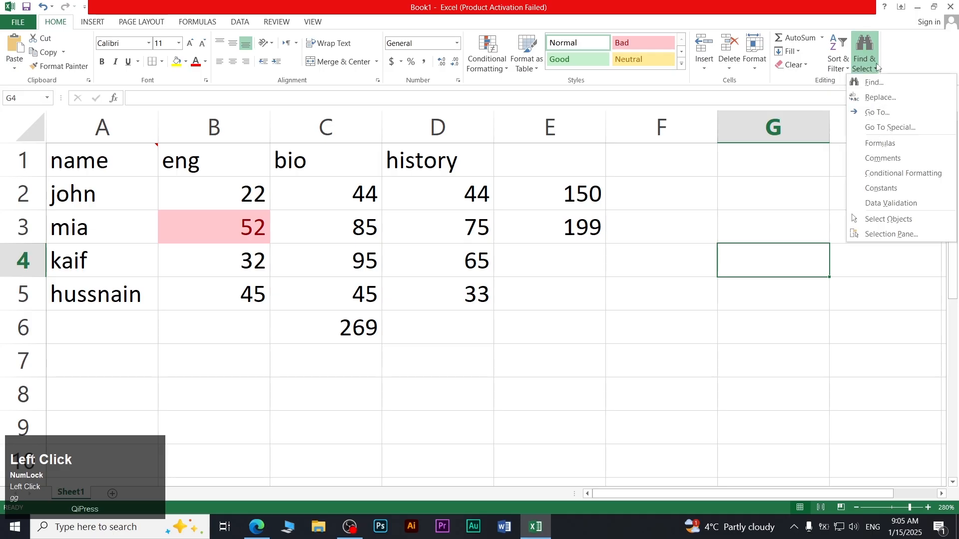
left_click(896, 203)
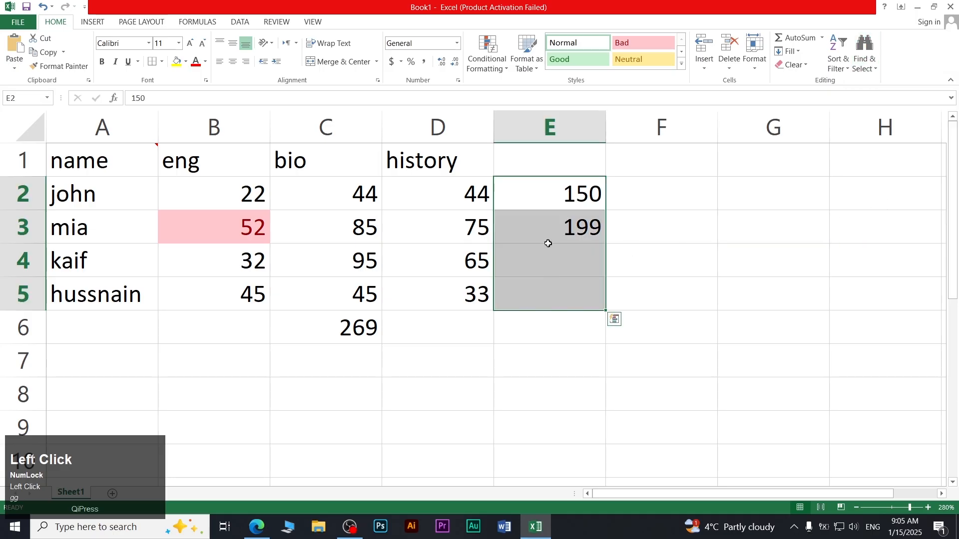
left_click(653, 261)
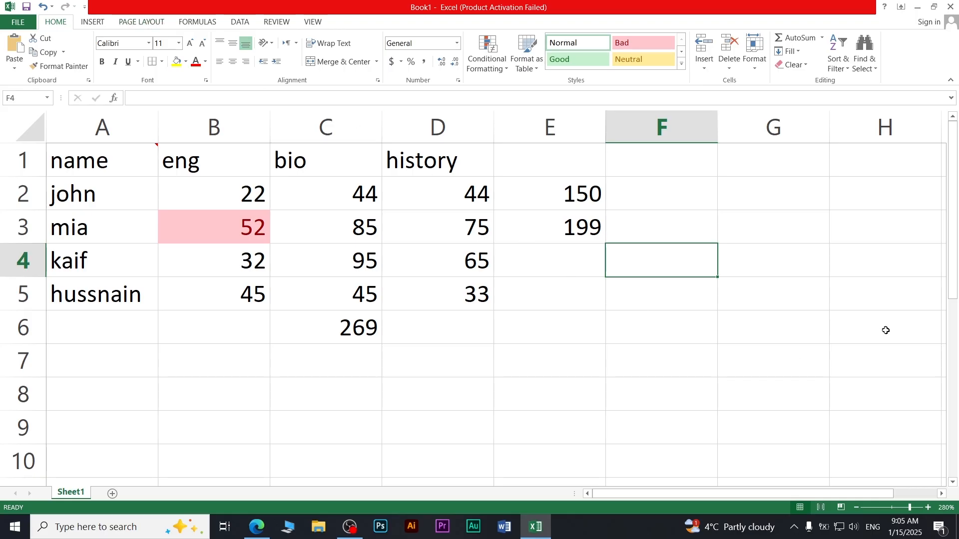
left_click(659, 303)
left_click(864, 58)
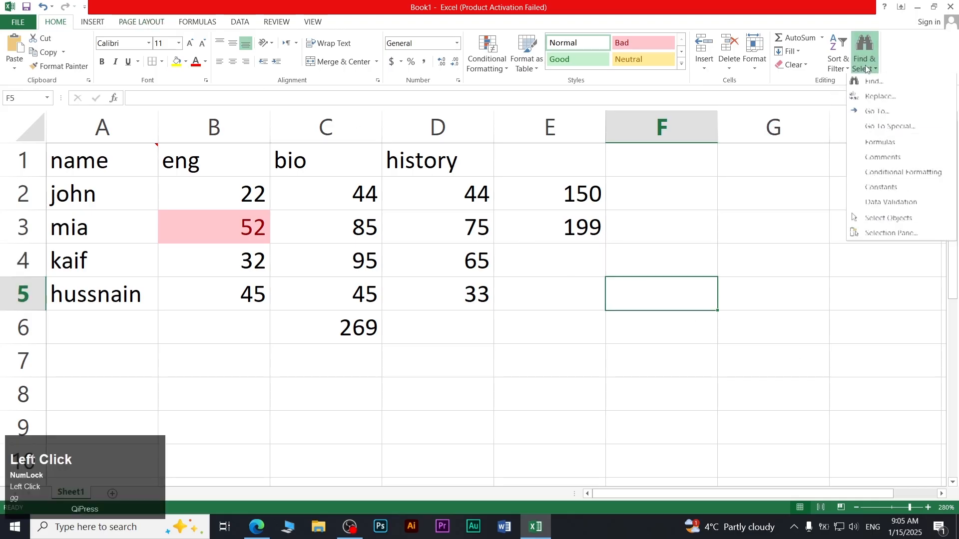
left_click(853, 218)
left_click(300, 269)
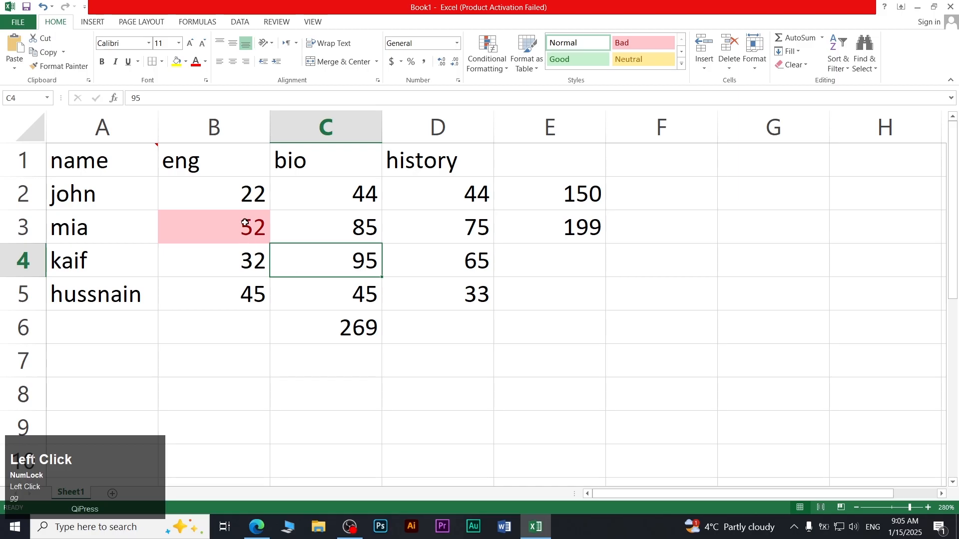
Draw a rectangle about 1.16" wide and 0.68" high below the table, spanning columns A to C around rows 12 to 15
scroll(242, 218, "down", 2)
left_click(197, 202)
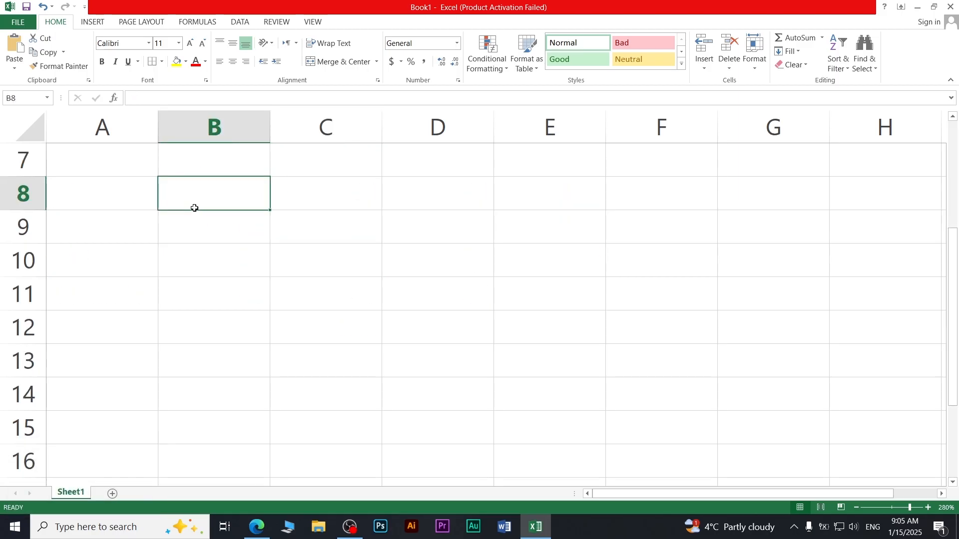
left_click(90, 23)
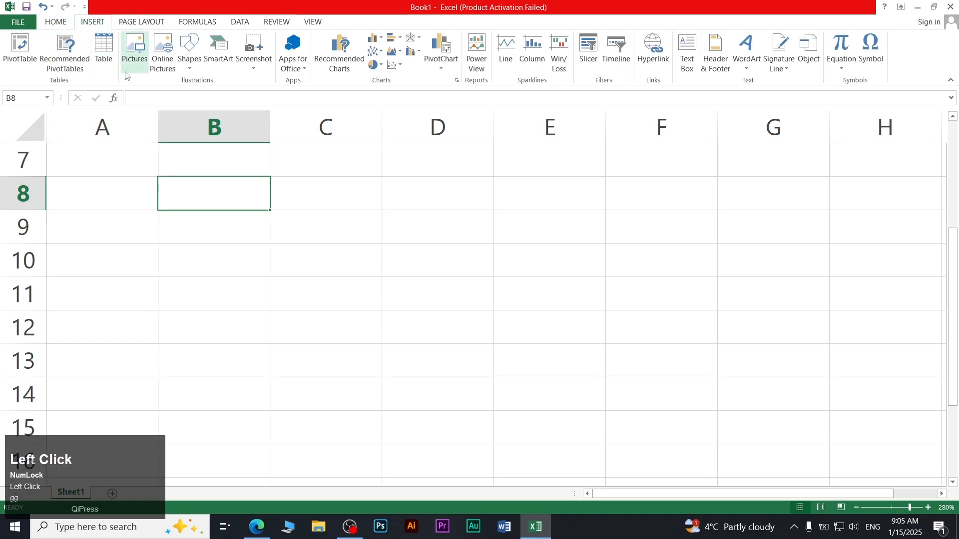
left_click(189, 59)
left_click(185, 156)
left_click_drag(134, 311, 329, 426)
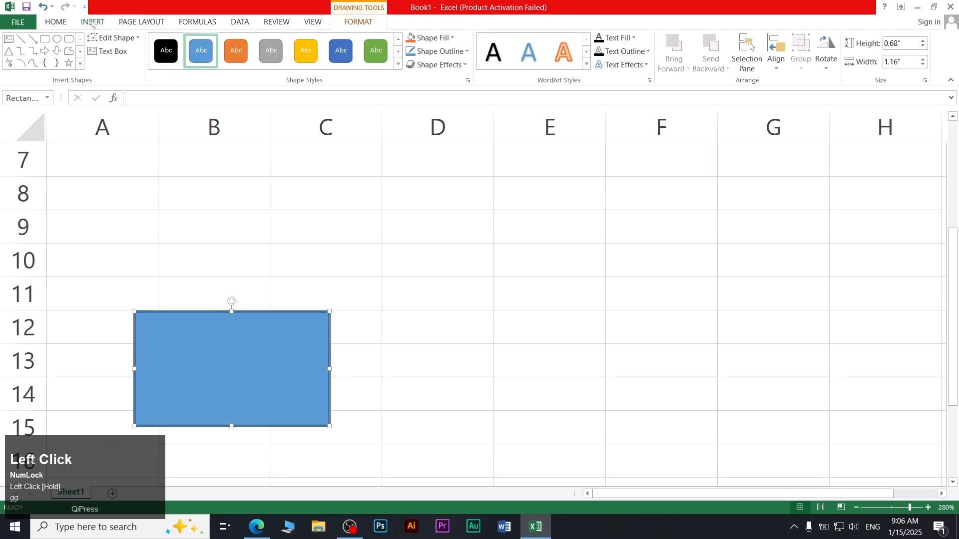
Draw an isosceles triangle about 0.77" wide and 0.67" high around column E, rows 10 to 13
left_click(189, 52)
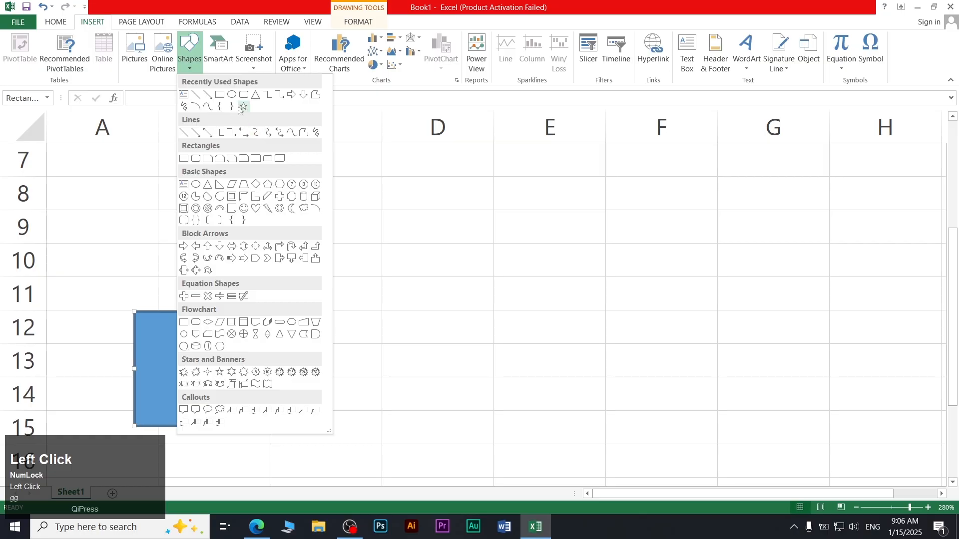
left_click(255, 95)
mouse_move(576, 315)
left_mouse_down()
mouse_move(492, 405)
mouse_move(445, 422)
mouse_move(525, 342)
left_mouse_up()
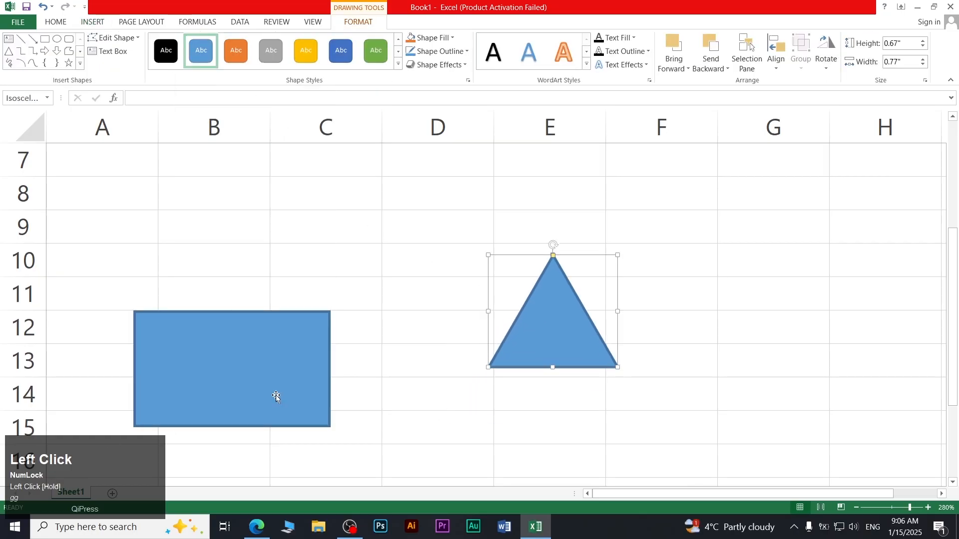
Move the rectangle individually up to rows 10 to 13, and shift the triangle over to column F
left_click_drag(276, 394, 288, 341)
left_click_drag(568, 343, 640, 327)
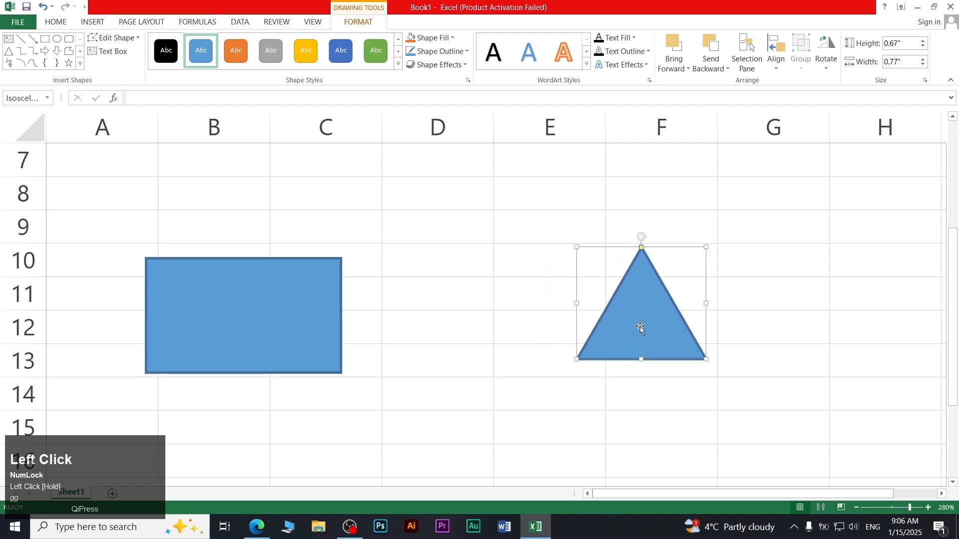
left_click_drag(197, 297, 193, 290)
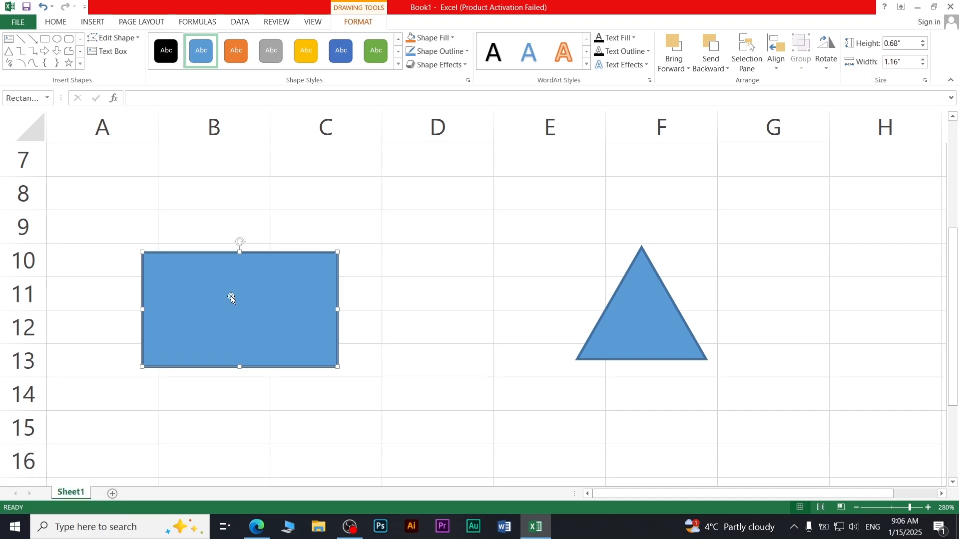
Select the rectangle and triangle together, move both slightly right, and deselect them by choosing empty cell D9
left_click(216, 297, "shift")
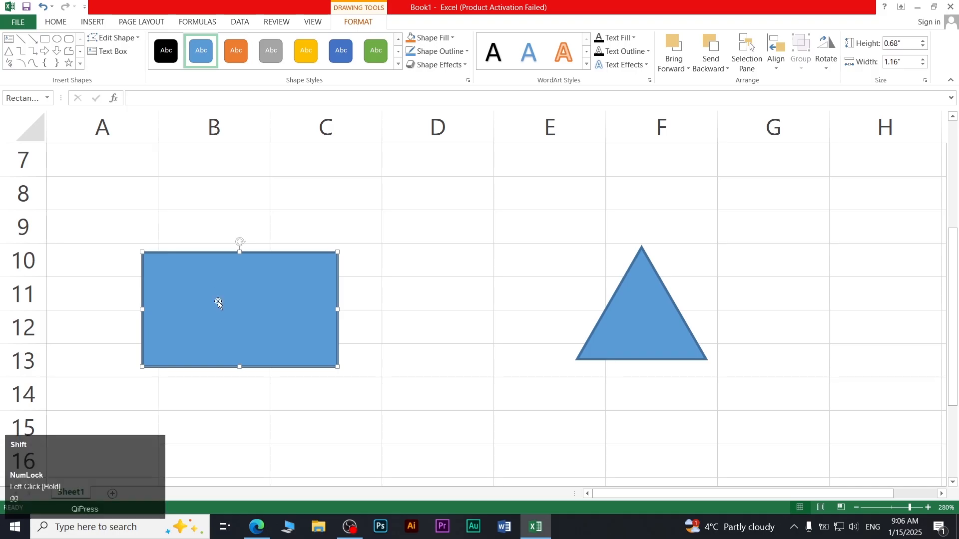
left_click(634, 311, "shift")
mouse_move(633, 311)
left_mouse_down()
mouse_move(675, 340)
mouse_move(651, 315)
left_mouse_up()
left_click(520, 314)
left_click(405, 212)
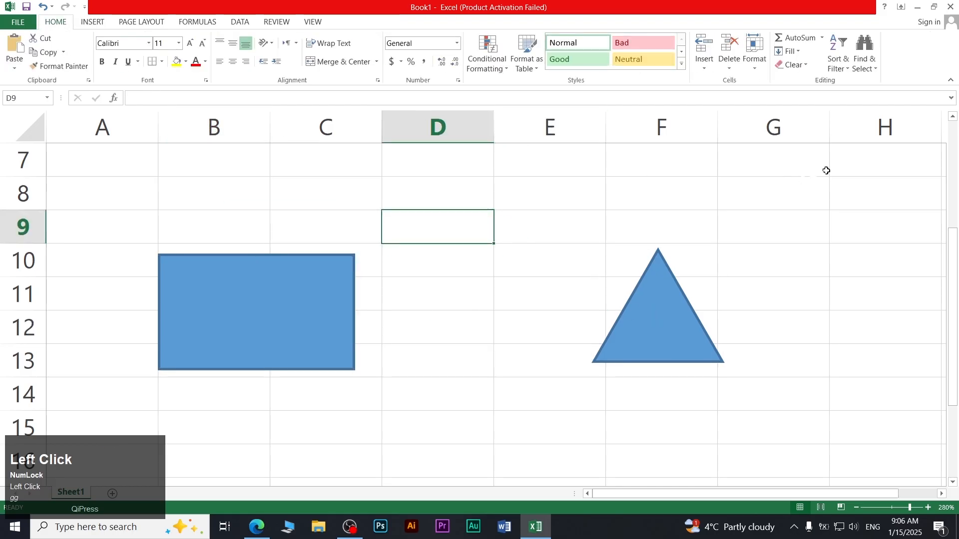
Using Select Objects, enclose the rectangle and triangle in one selection, move both farther right, and deselect them
left_click(864, 53)
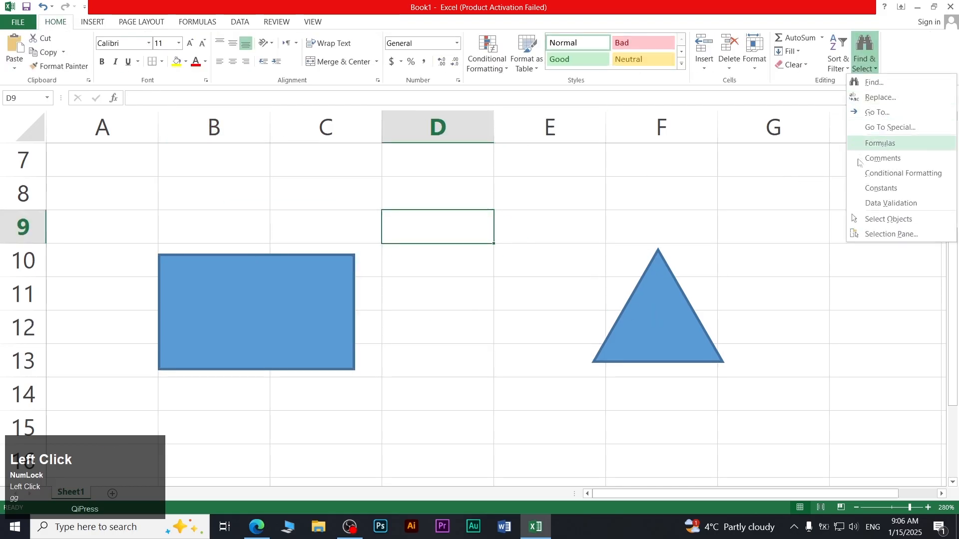
left_click(882, 220)
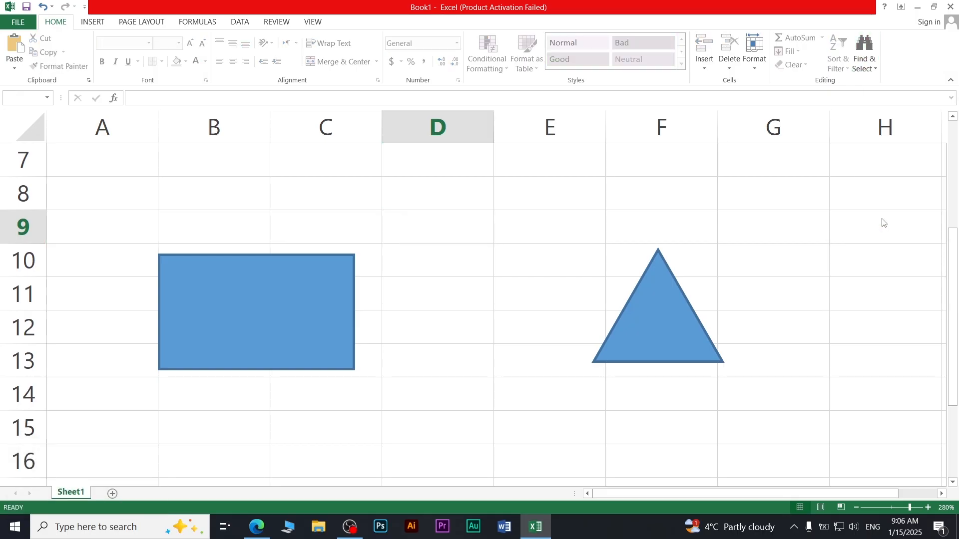
left_click_drag(825, 200, 129, 428)
left_click_drag(205, 327, 283, 311)
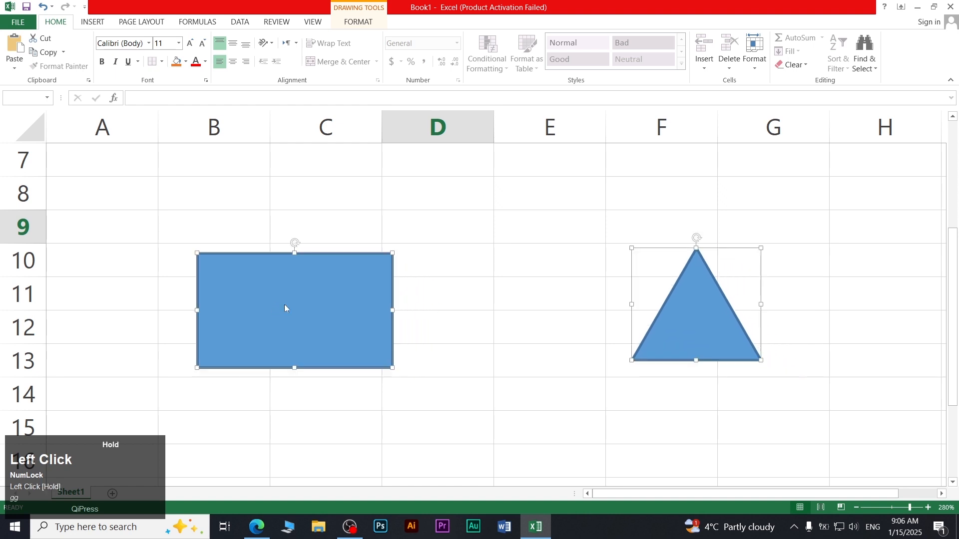
left_click(538, 207)
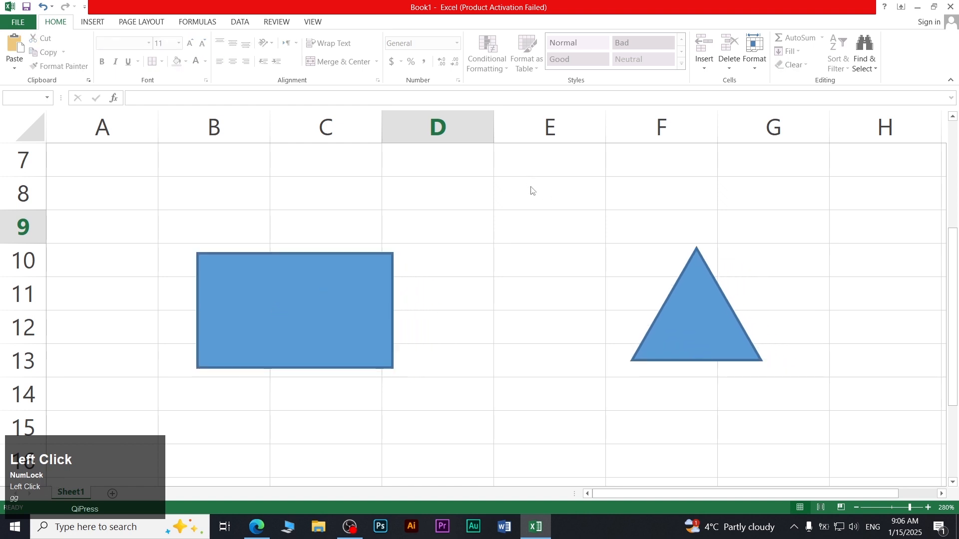
Open the Selection Pane, then hide and show all the sheet's objects twice, ending with everything shown
left_click(865, 54)
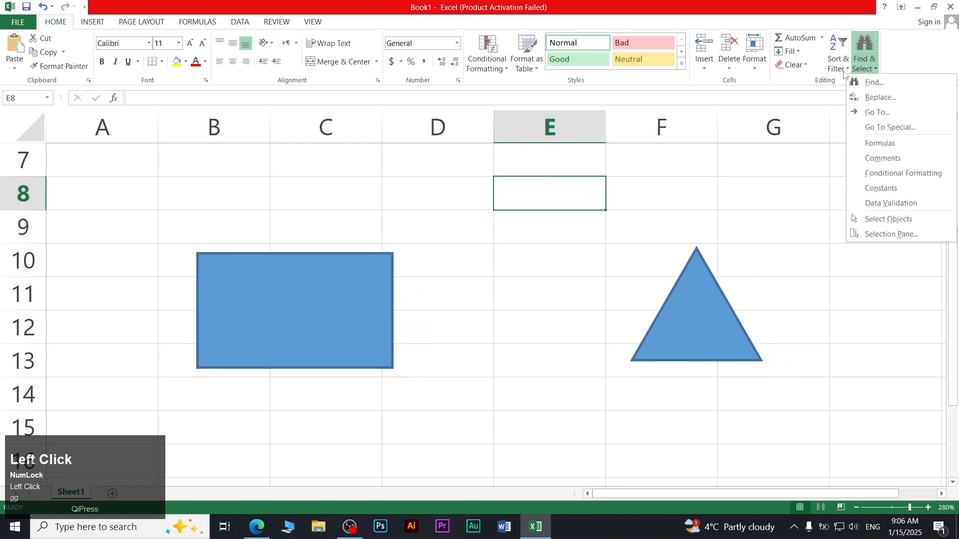
left_click(892, 234)
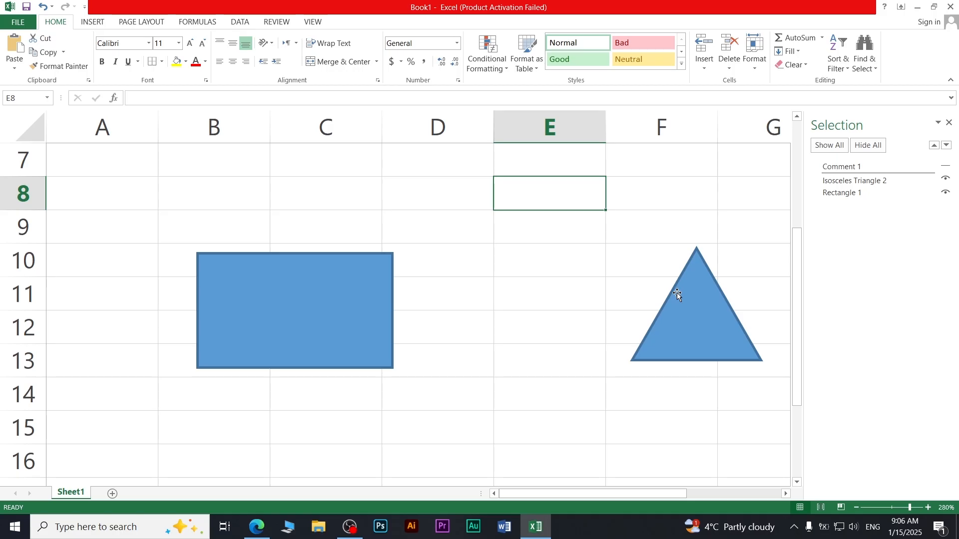
left_click(879, 147)
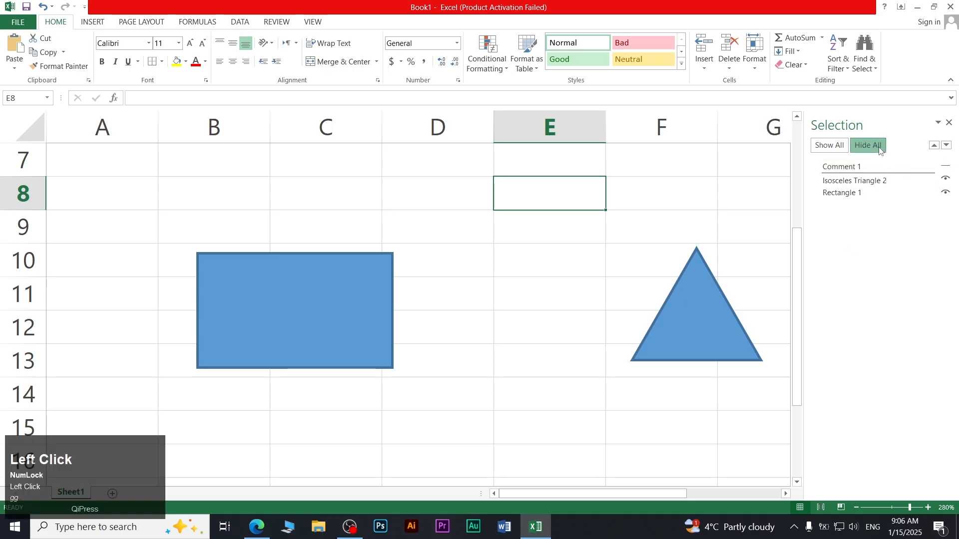
left_click(829, 145)
left_click(866, 149)
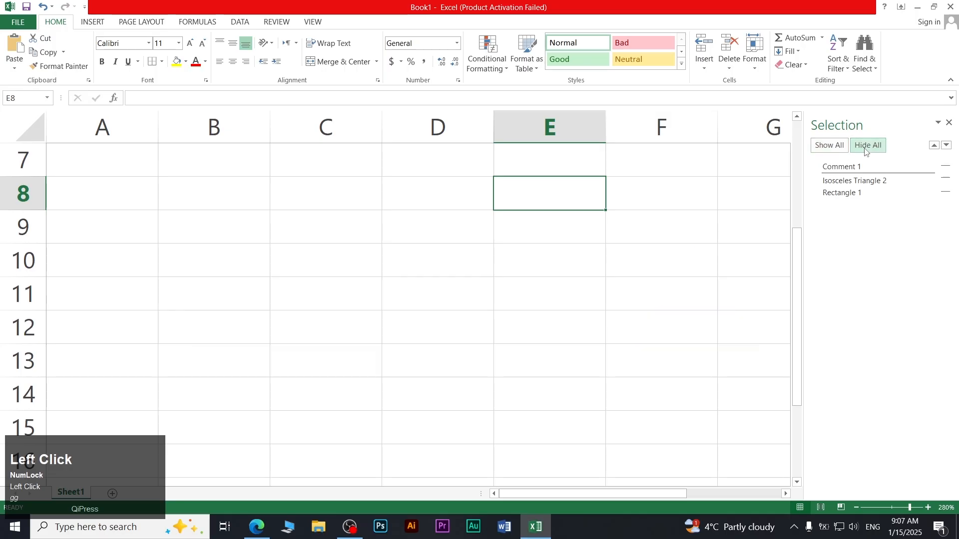
left_click(830, 146)
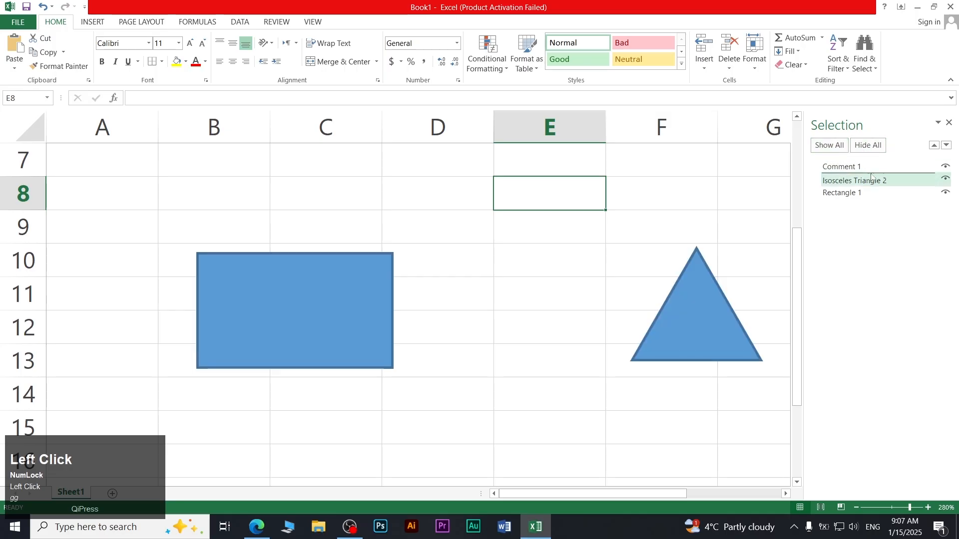
Hide and show the triangle individually in the Selection Pane, and do the same for the rectangle
left_click(945, 181)
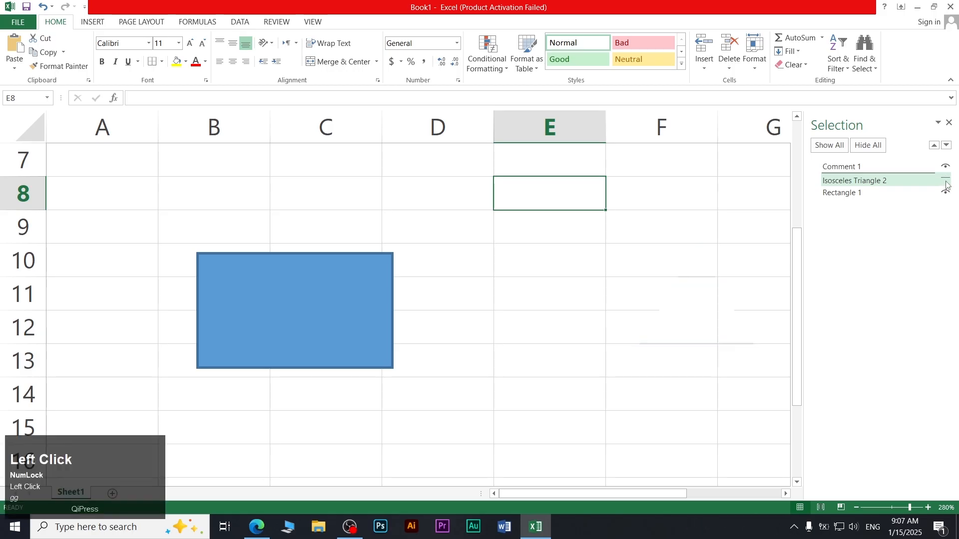
left_click(945, 180)
left_click(945, 193)
left_click(945, 193)
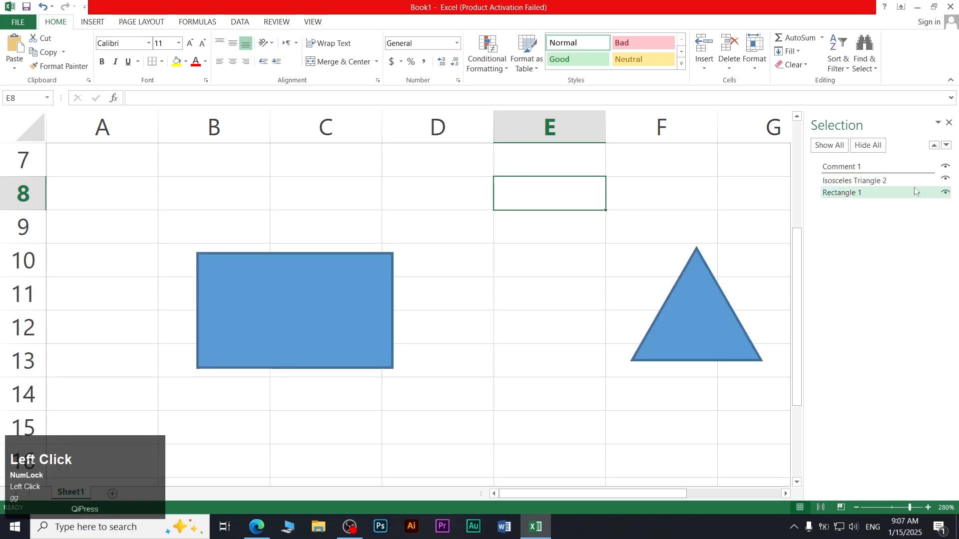
Rename the isosceles triangle as "number one" in the Selection Pane
left_click(871, 181)
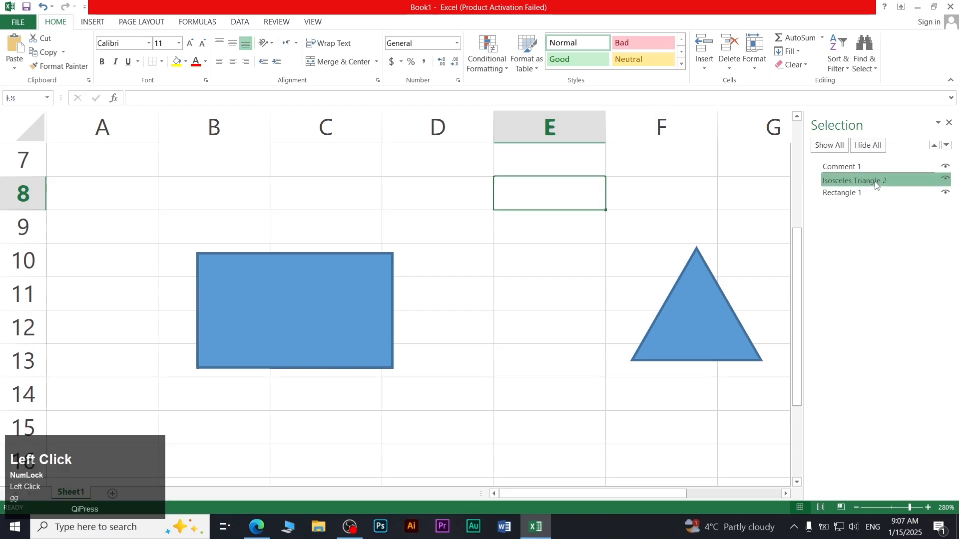
left_click(882, 181)
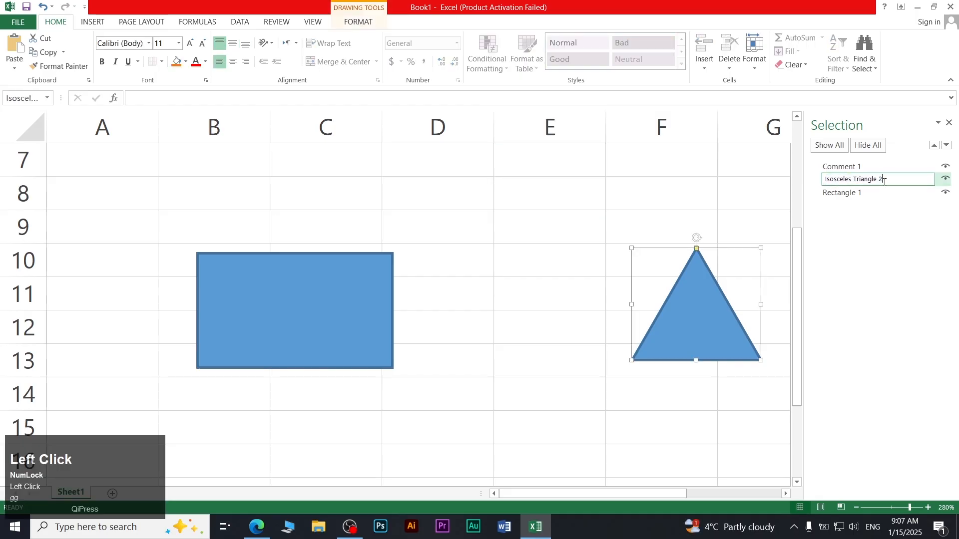
triple_click(884, 182)
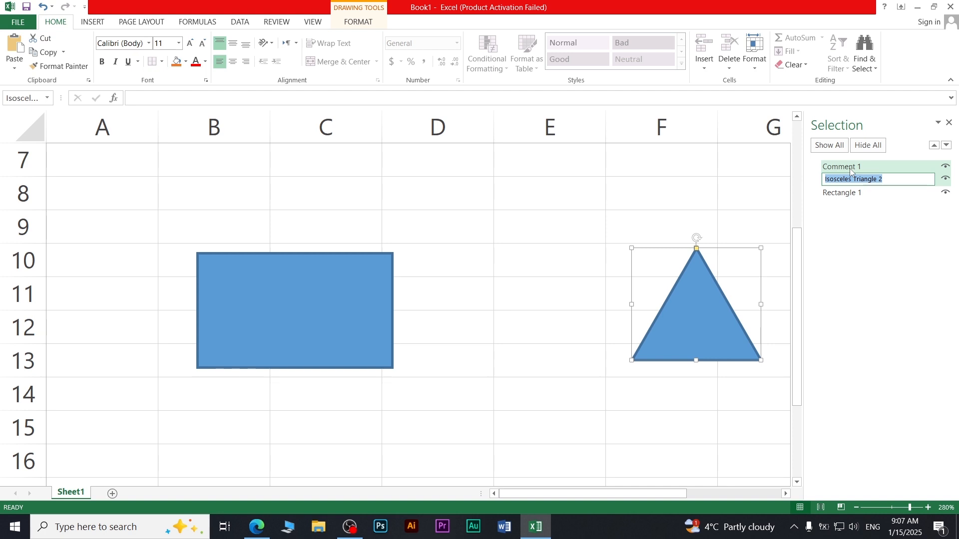
type("number one")
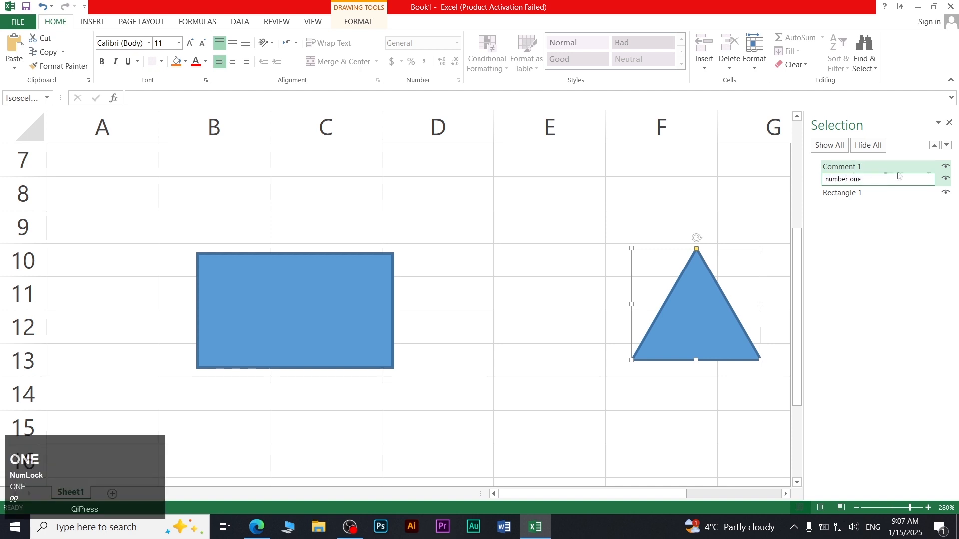
Rename the rectangle as "number two" in the Selection Pane and deselect it by choosing cell F10
left_click(862, 194)
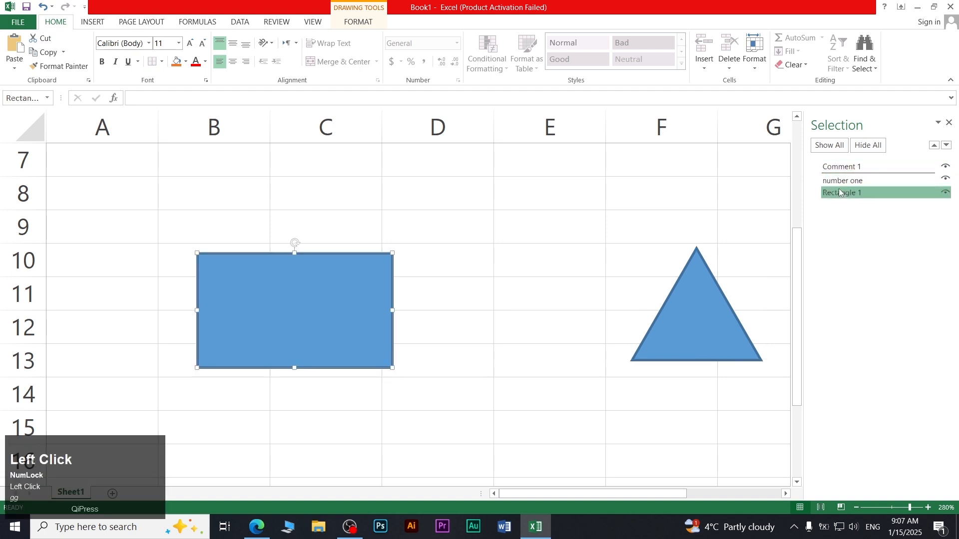
double_click(861, 194)
left_click_drag(862, 193, 790, 198)
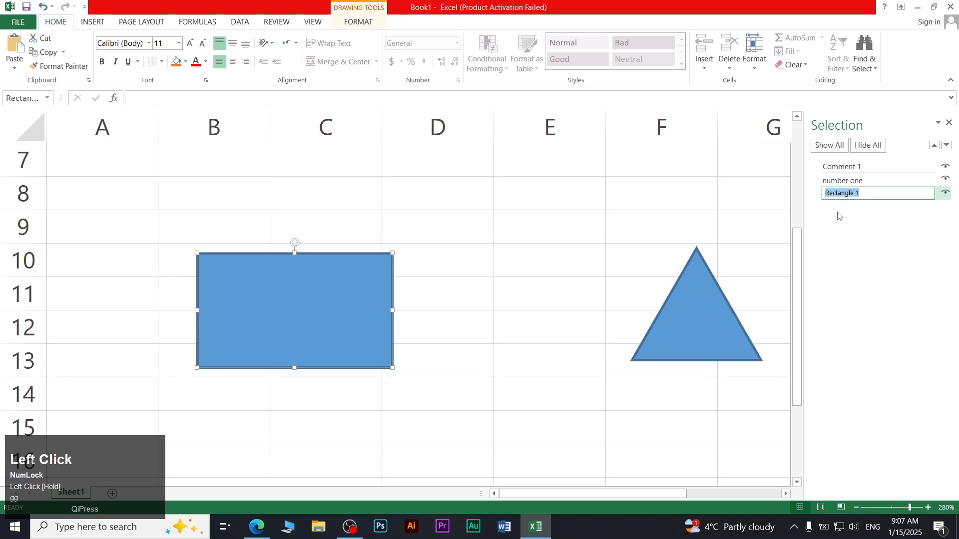
type("number two")
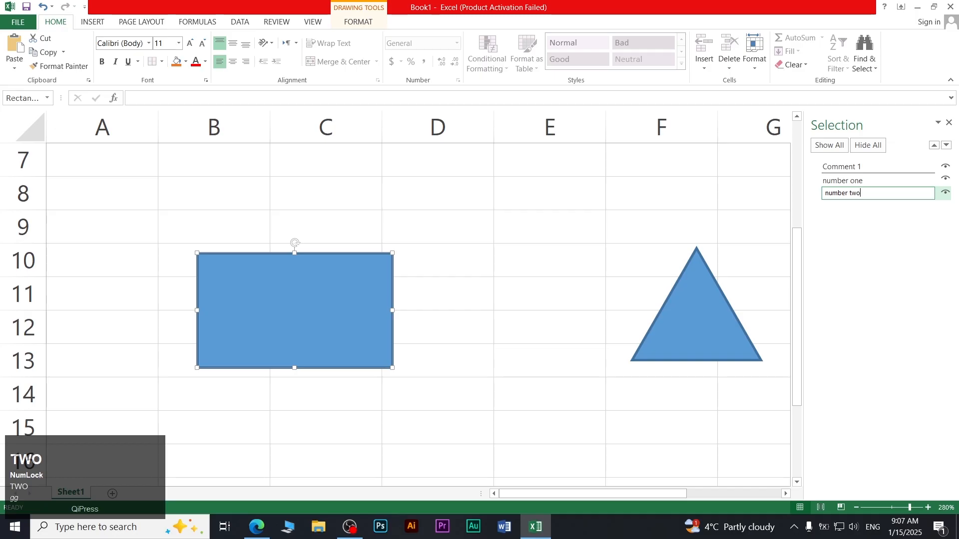
left_click(674, 260)
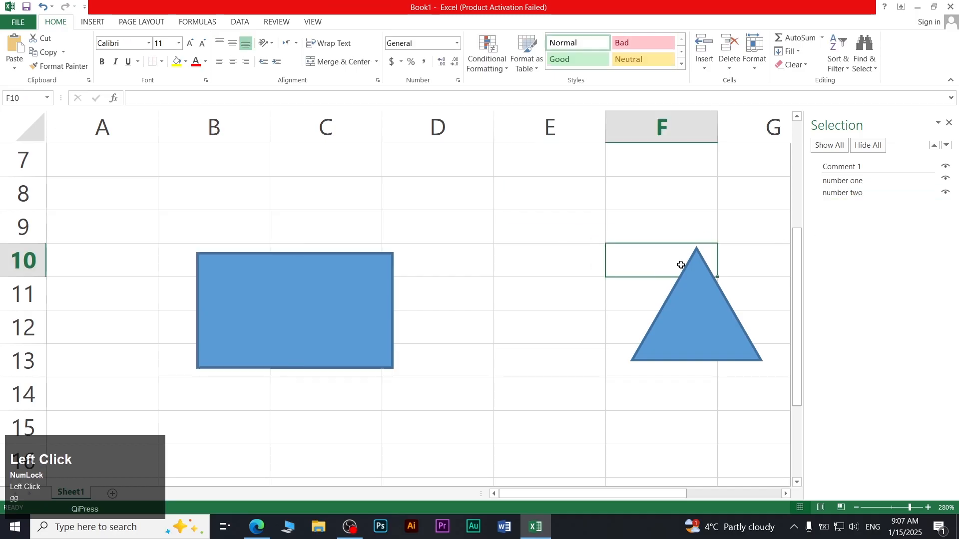
Move the triangle closer to the rectangle, across columns E and F in rows 10 to 13, and close the Selection Pane
mouse_move(690, 292)
left_mouse_down()
mouse_move(586, 308)
mouse_move(578, 299)
left_mouse_up()
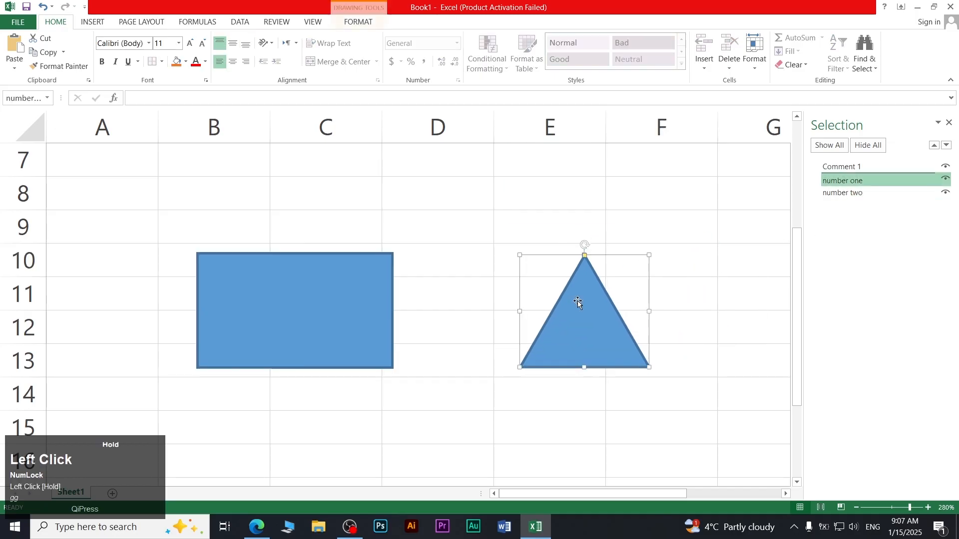
left_click(945, 181)
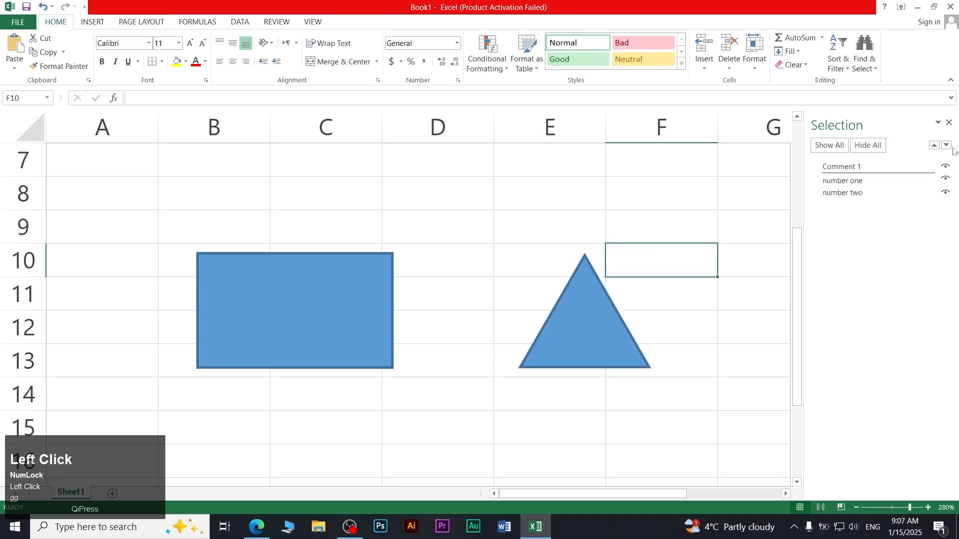
left_click(949, 124)
scroll(349, 250, "up", 2)
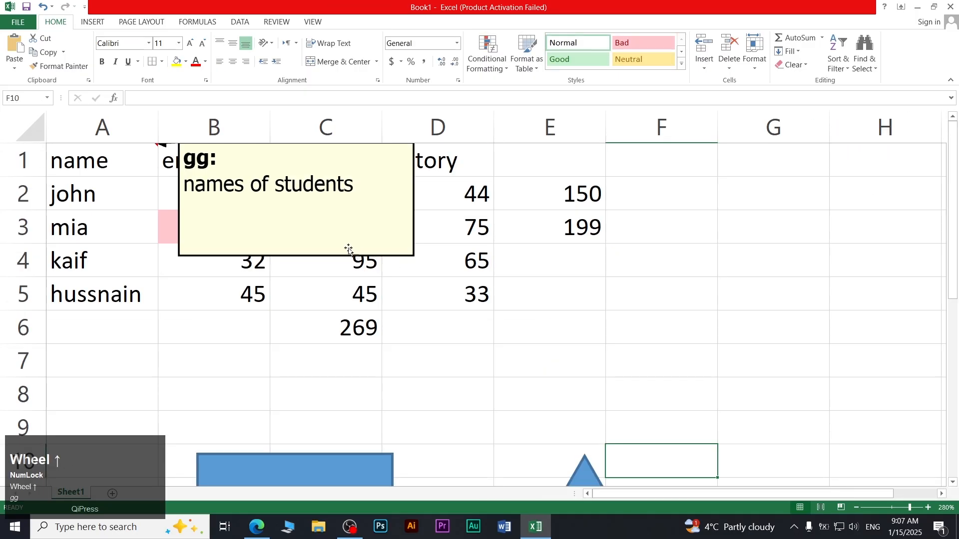
left_click(512, 305)
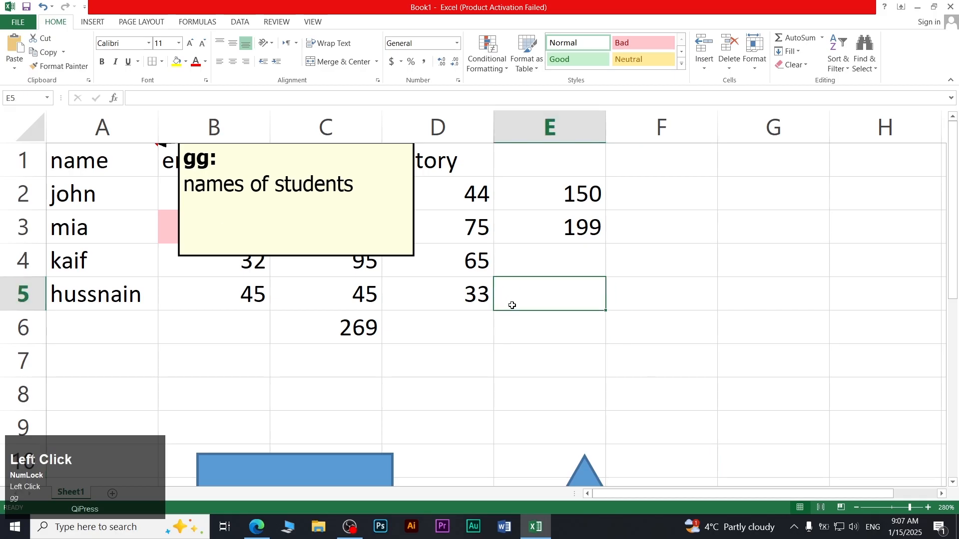
scroll(508, 300, "down", 1)
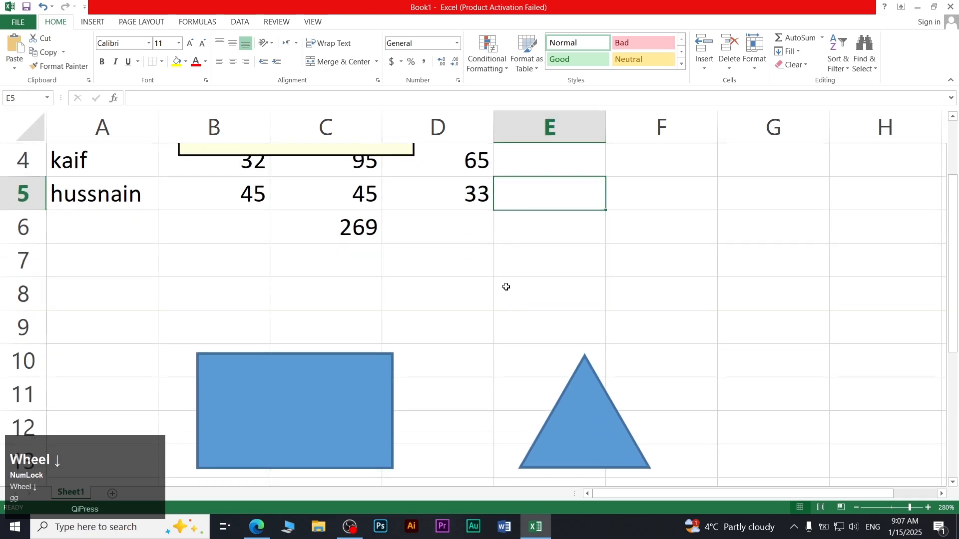
scroll(506, 287, "down", 1)
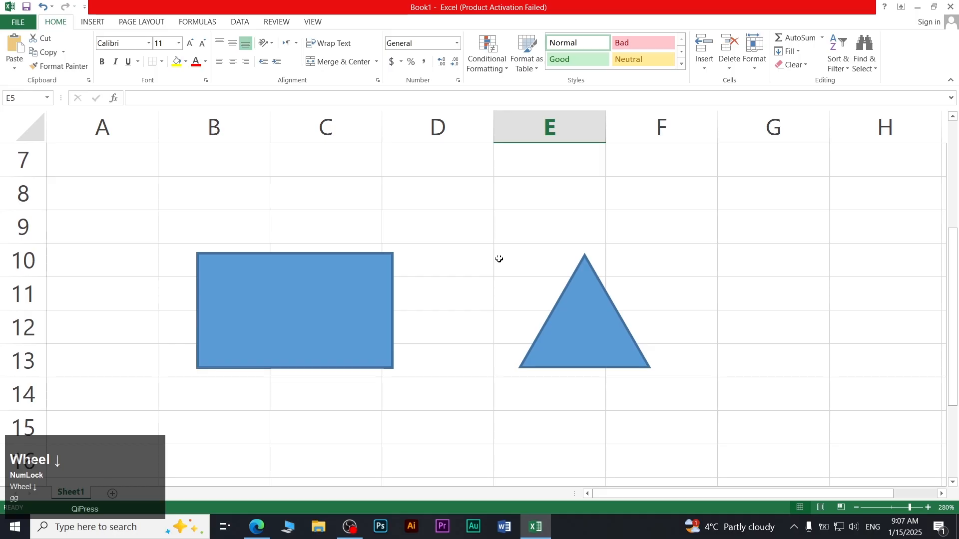
left_click(872, 58)
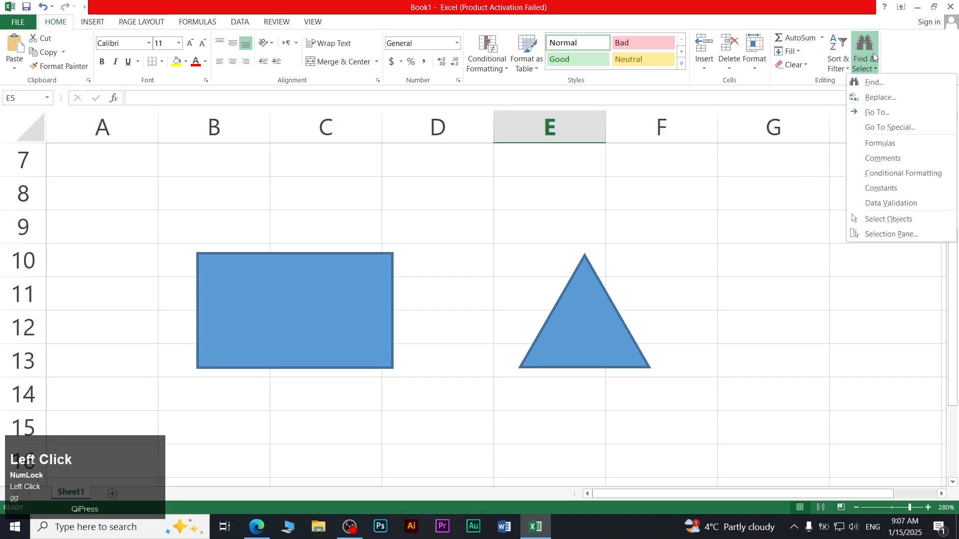
left_click(644, 182)
left_click(483, 233)
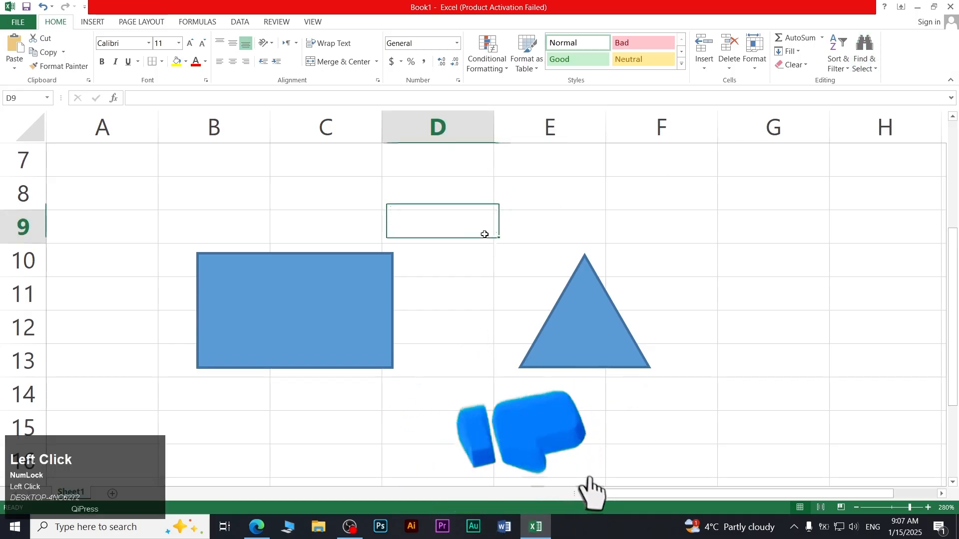